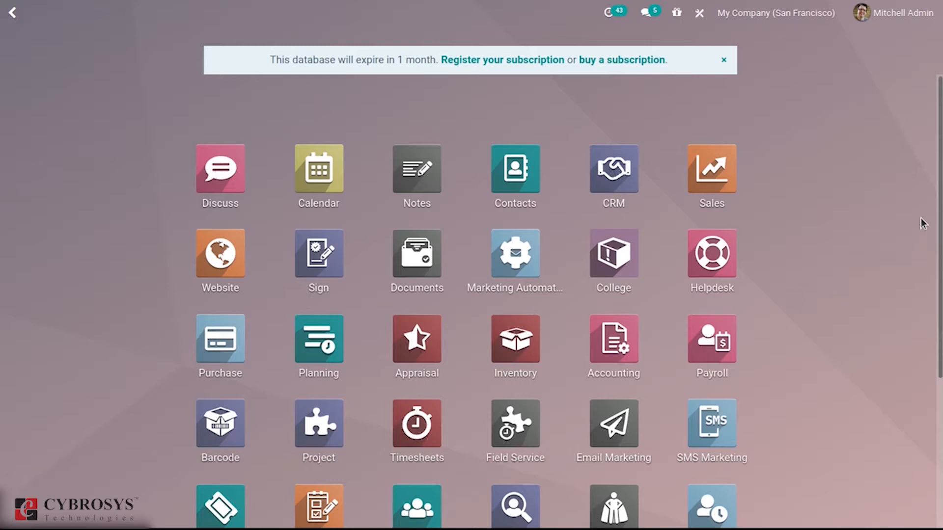
- Open the Field Service configuration settings and save them
{"action": "scroll", "coordinate": [638, 270], "scroll_direction": "down", "scroll_amount": 3}
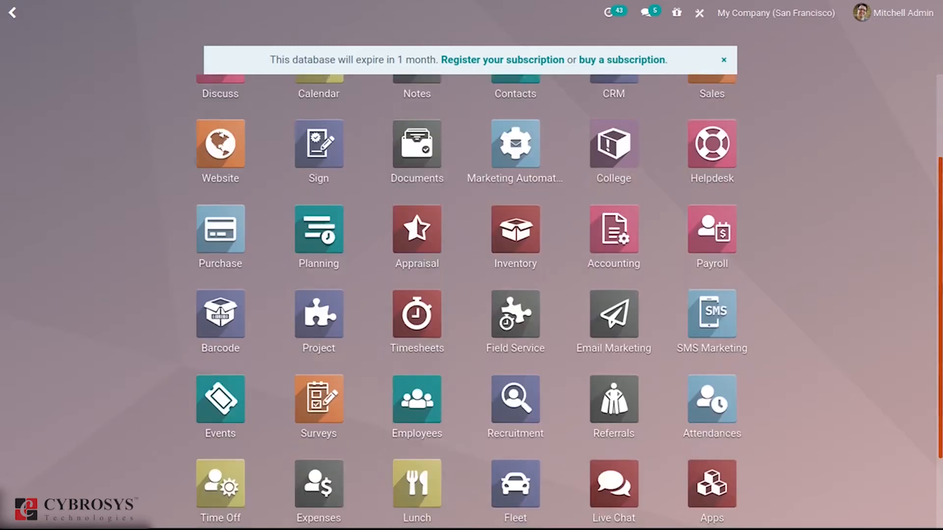
{"action": "left_click", "coordinate": [527, 270]}
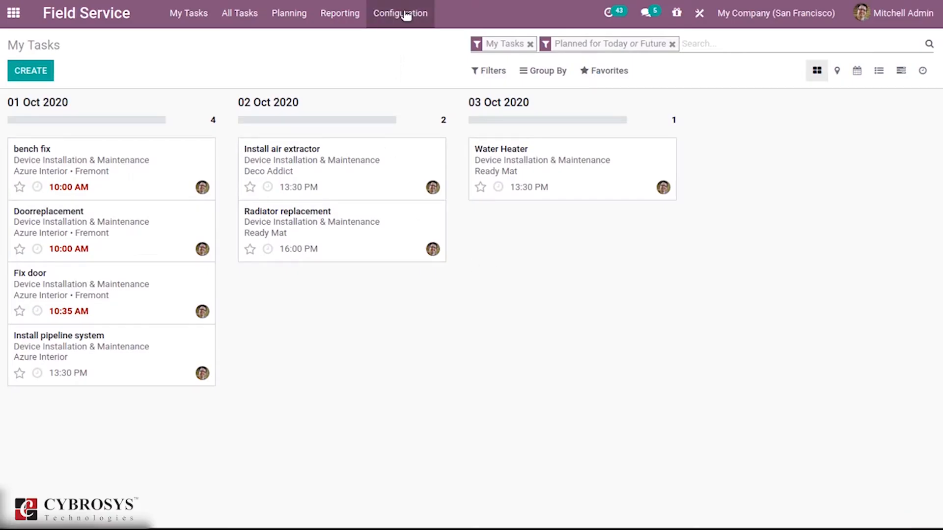
{"action": "left_click", "coordinate": [403, 14]}
{"action": "left_click", "coordinate": [409, 45]}
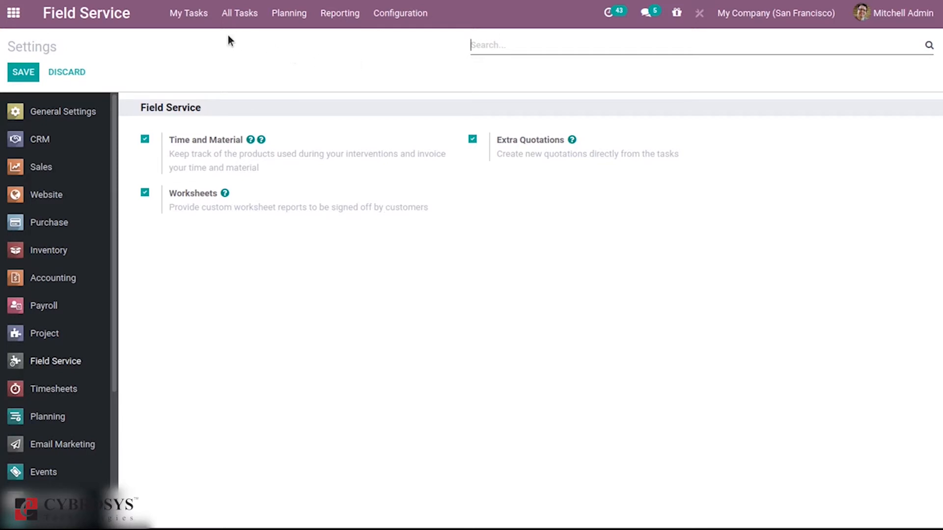
{"action": "left_click", "coordinate": [10, 78]}
- Open the list of Field Service tags to examine the available tags
{"action": "left_click", "coordinate": [405, 9]}
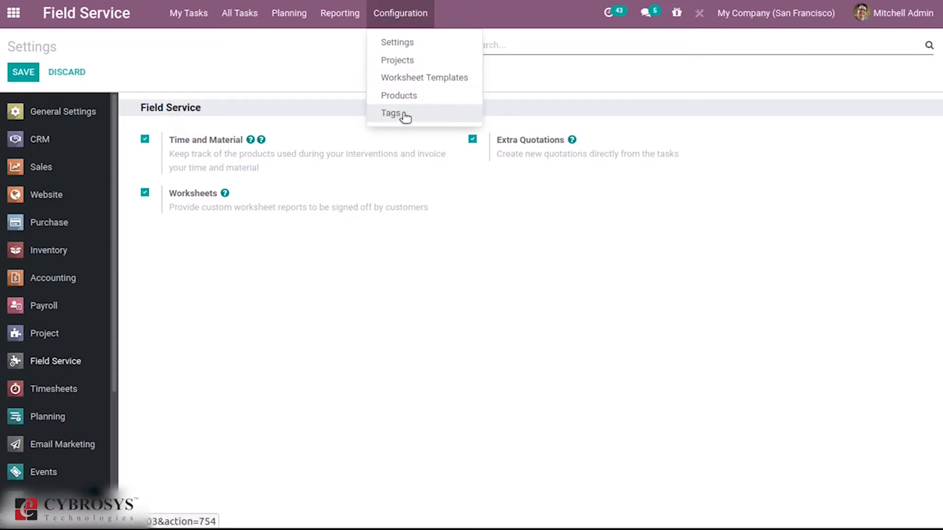
{"action": "left_click", "coordinate": [391, 113]}
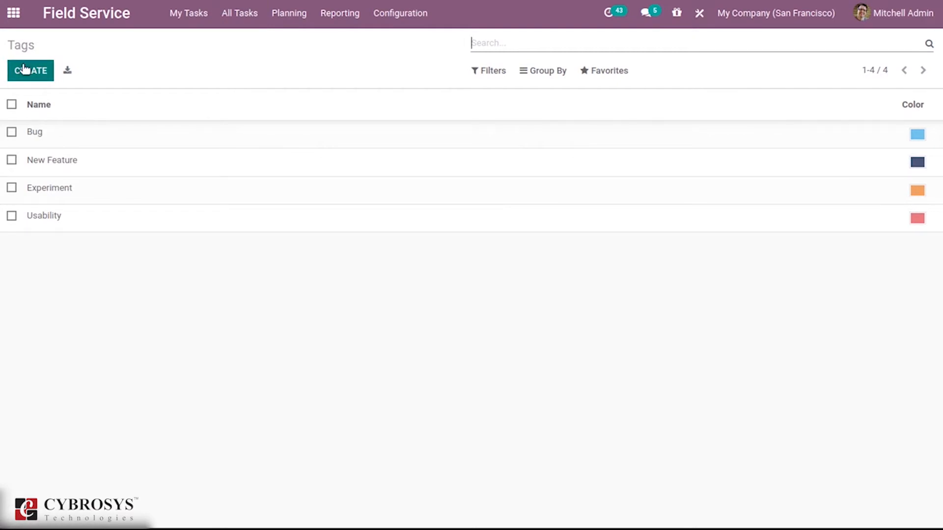
- Open the list of Field Service tasks that still need scheduling
{"action": "left_click", "coordinate": [241, 15]}
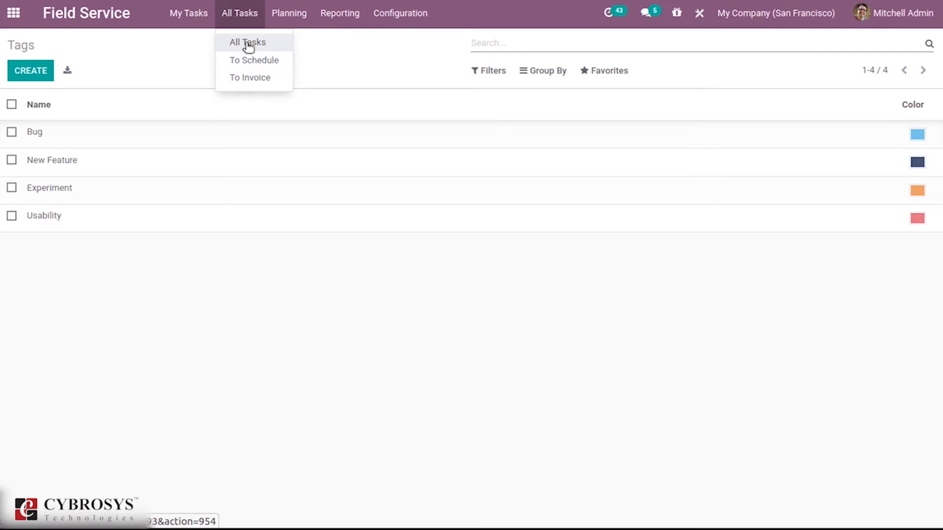
{"action": "left_click", "coordinate": [247, 63]}
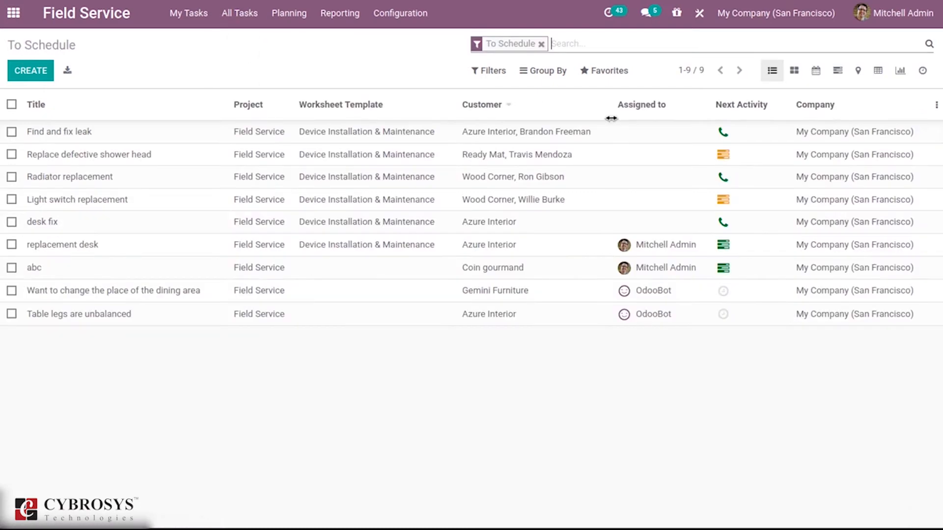
{"action": "left_click", "coordinate": [250, 15]}
{"action": "mouse_move", "coordinate": [289, 14]}
{"action": "left_click", "coordinate": [408, 58]}
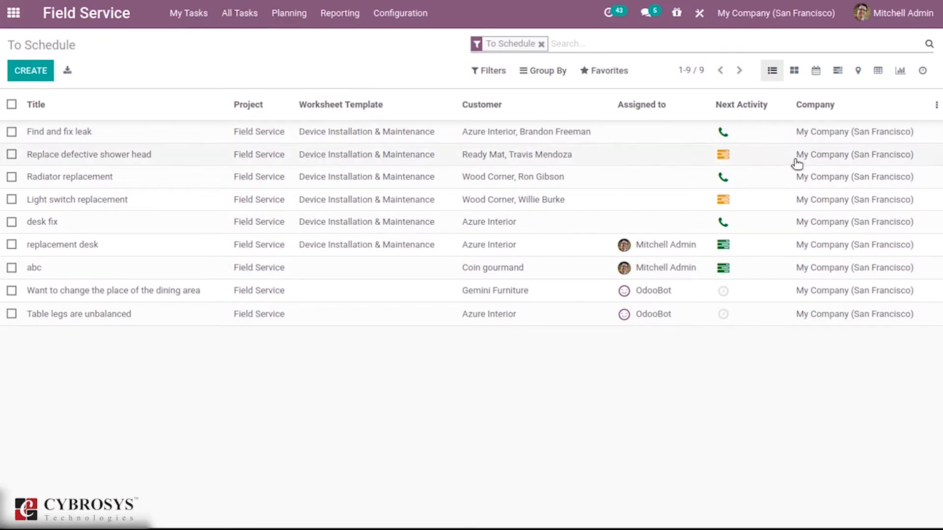
- Schedule a Reconciliation request activity for the task "Want to change the place of the dining area"
{"action": "left_click", "coordinate": [724, 291]}
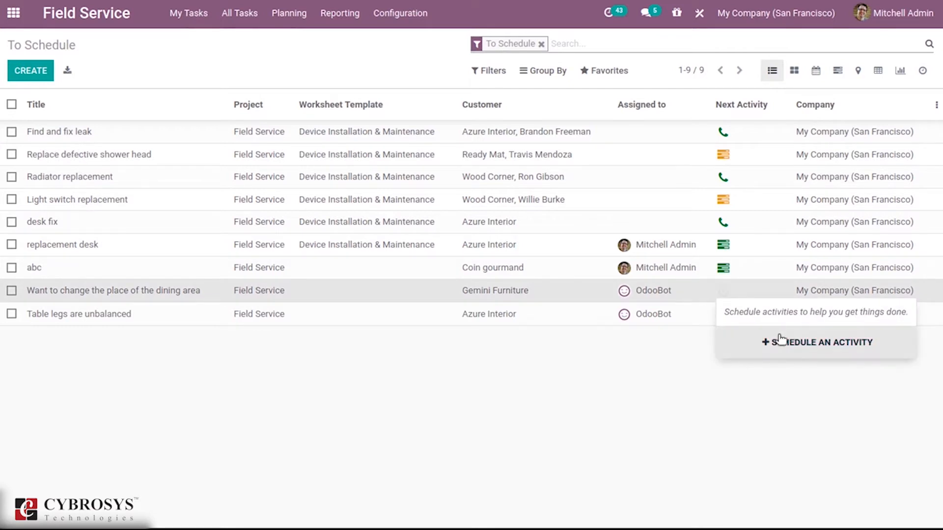
{"action": "left_click", "coordinate": [792, 346]}
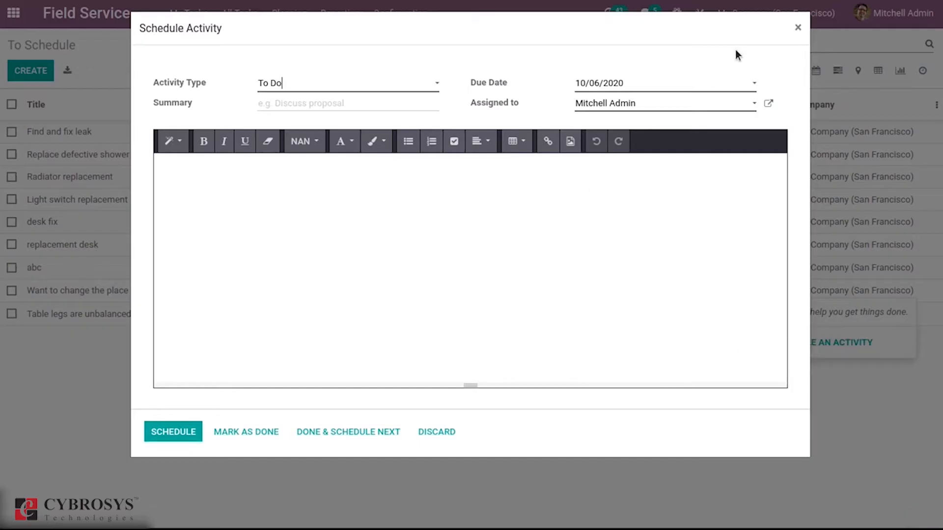
{"action": "left_click", "coordinate": [419, 83]}
{"action": "left_click", "coordinate": [350, 159]}
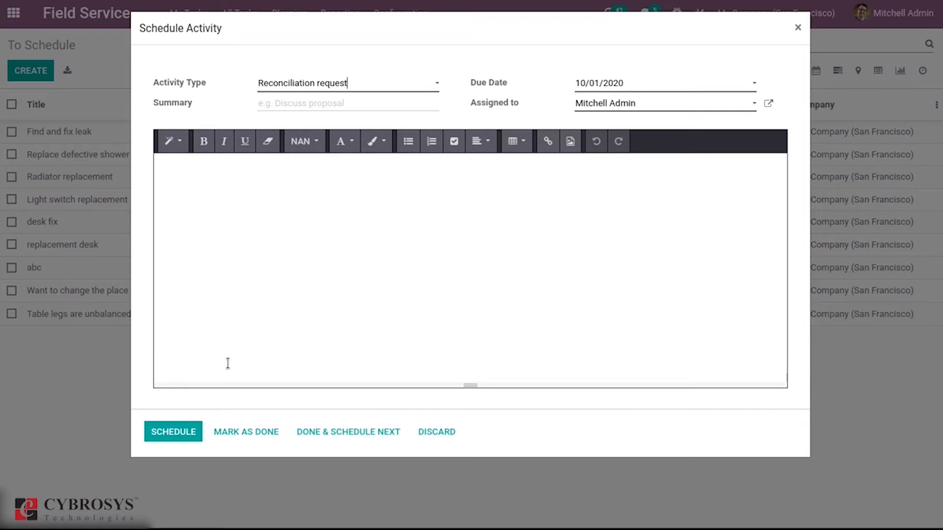
{"action": "left_click", "coordinate": [155, 435]}
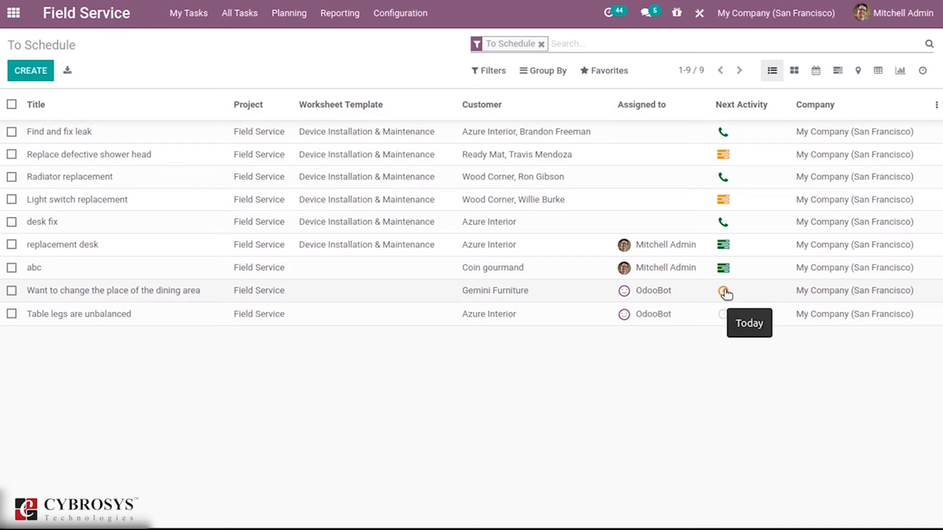
- View the chat with the assignee of the "replacement desk" task and close it
{"action": "left_click", "coordinate": [624, 245]}
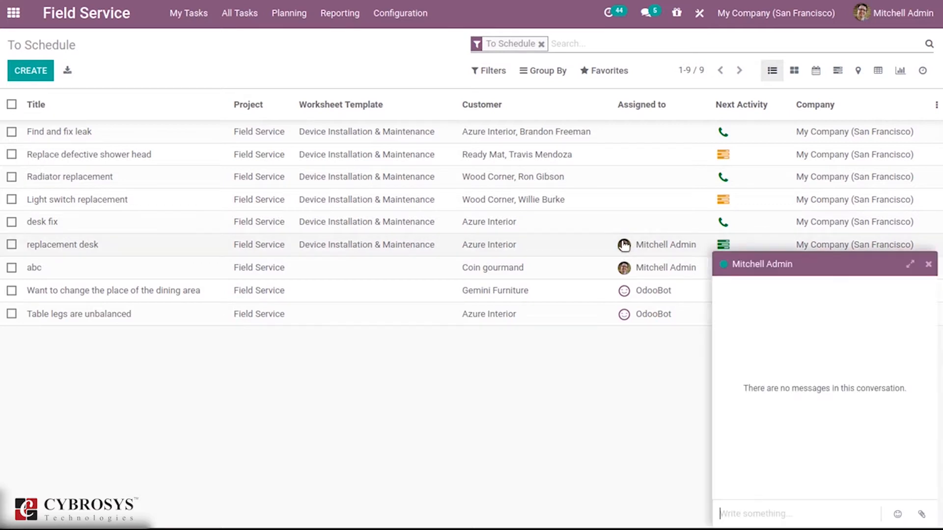
{"action": "left_click", "coordinate": [928, 265]}
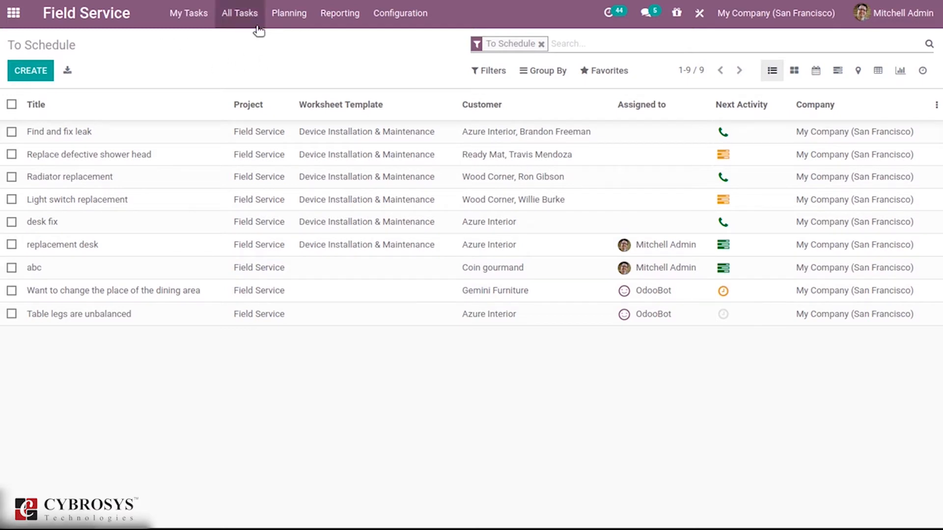
- Create a task titled "Leg replacement" for the customer Azure Interior
{"action": "left_click", "coordinate": [16, 73]}
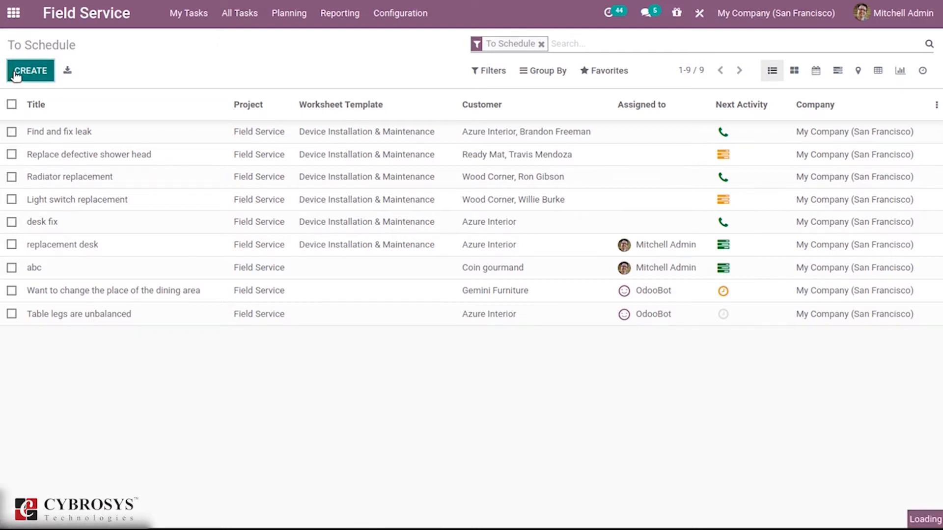
{"action": "type", "text": "Leg replacement"}
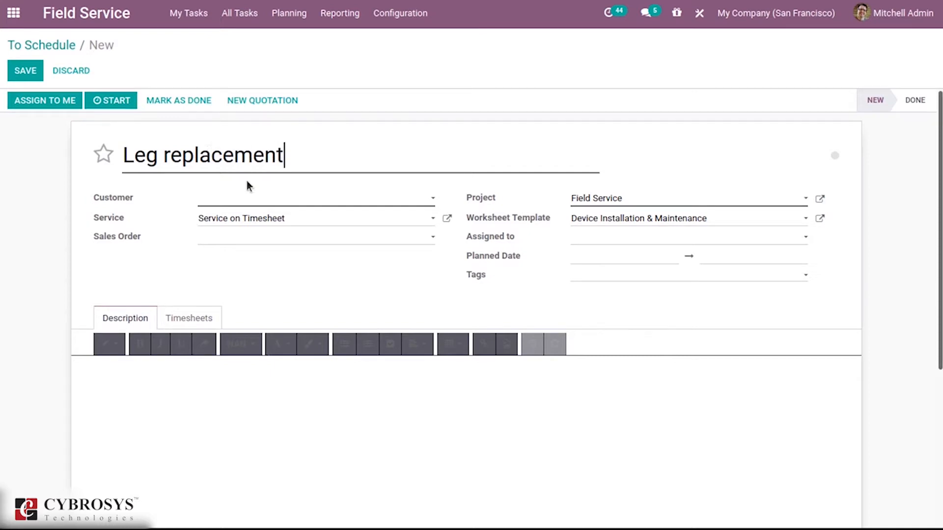
{"action": "left_click", "coordinate": [211, 202]}
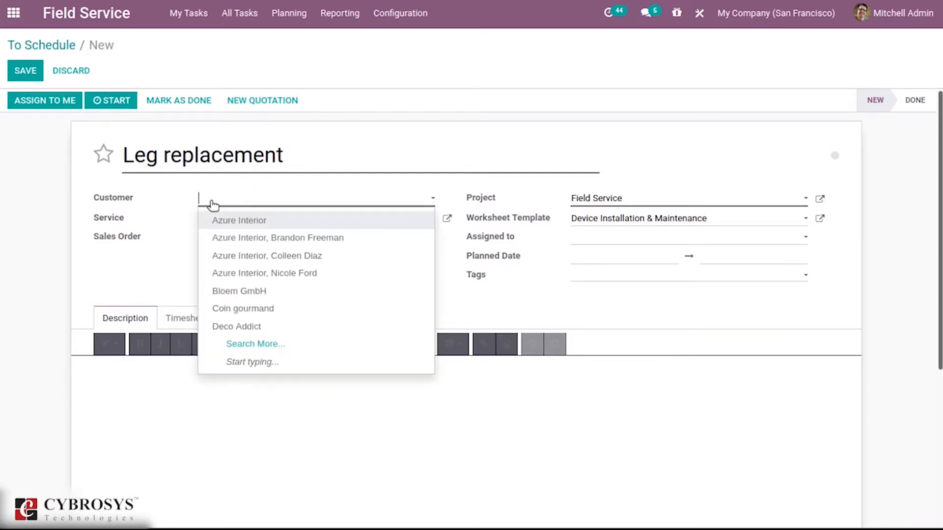
{"action": "left_click", "coordinate": [227, 221]}
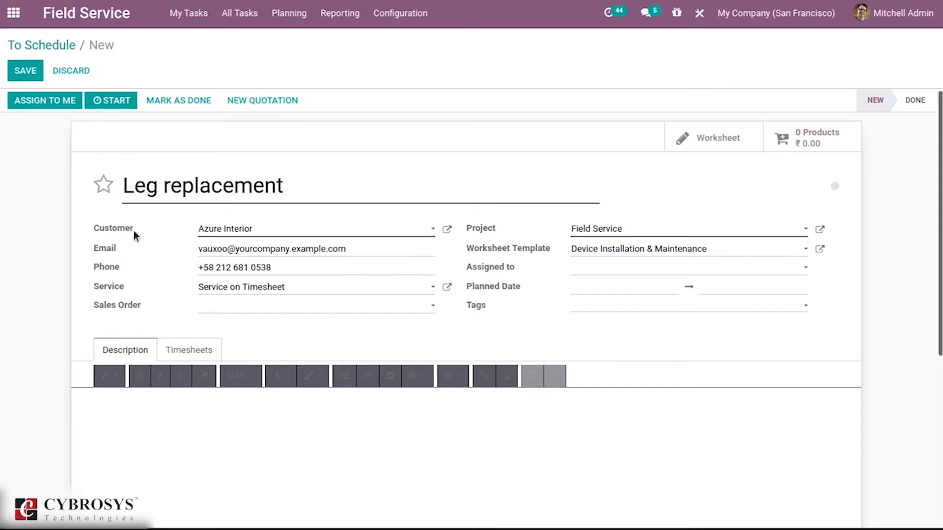
- Look through the customer and sales order choices of the Leg replacement task
{"action": "left_click", "coordinate": [201, 228]}
{"action": "mouse_move", "coordinate": [116, 284]}
{"action": "mouse_move", "coordinate": [114, 308]}
{"action": "left_click", "coordinate": [217, 229]}
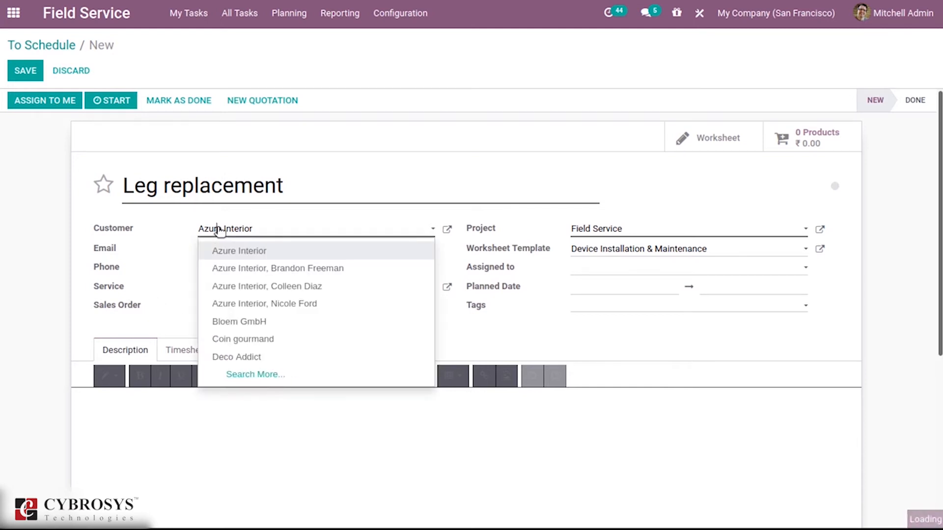
{"action": "left_click", "coordinate": [170, 323]}
{"action": "left_click", "coordinate": [223, 308]}
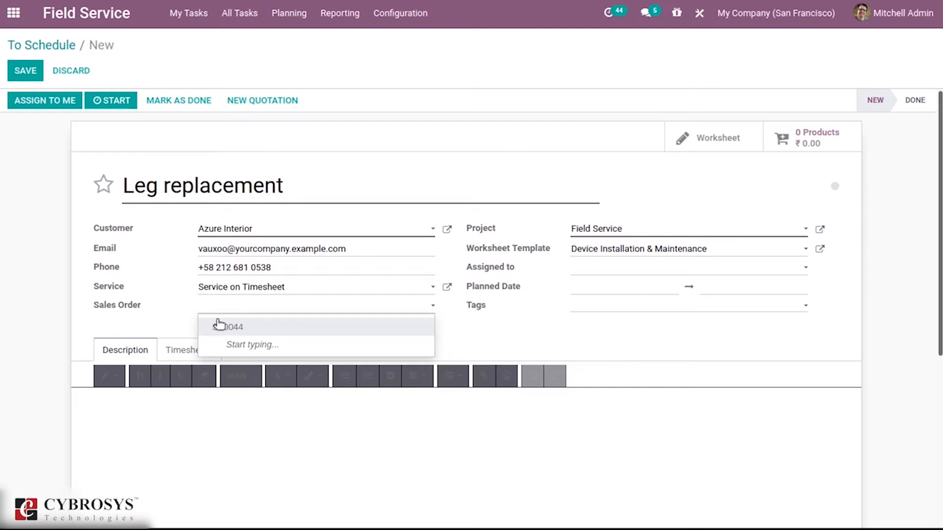
{"action": "left_click", "coordinate": [129, 316]}
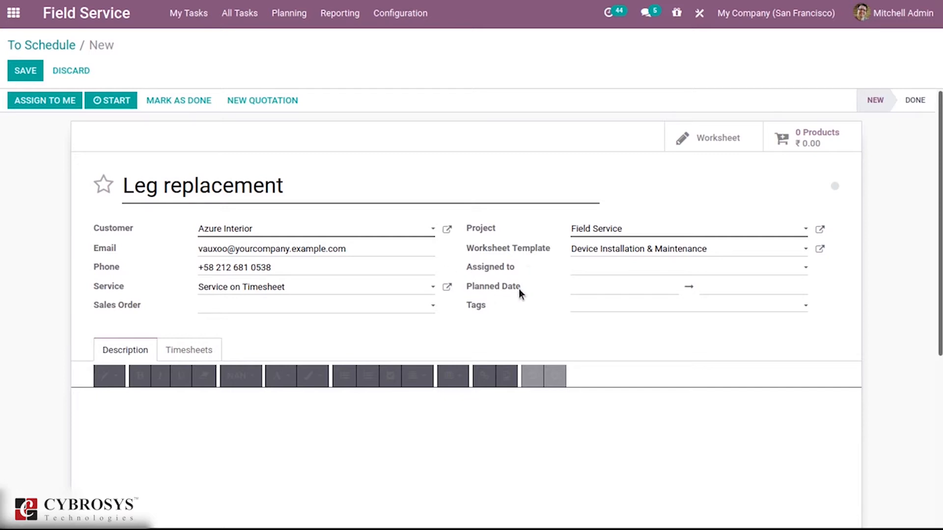
- Plan the task from 10/01/2020 10:50 to 10/02/2020 10:50 and tag it as Bug
{"action": "left_click", "coordinate": [608, 287]}
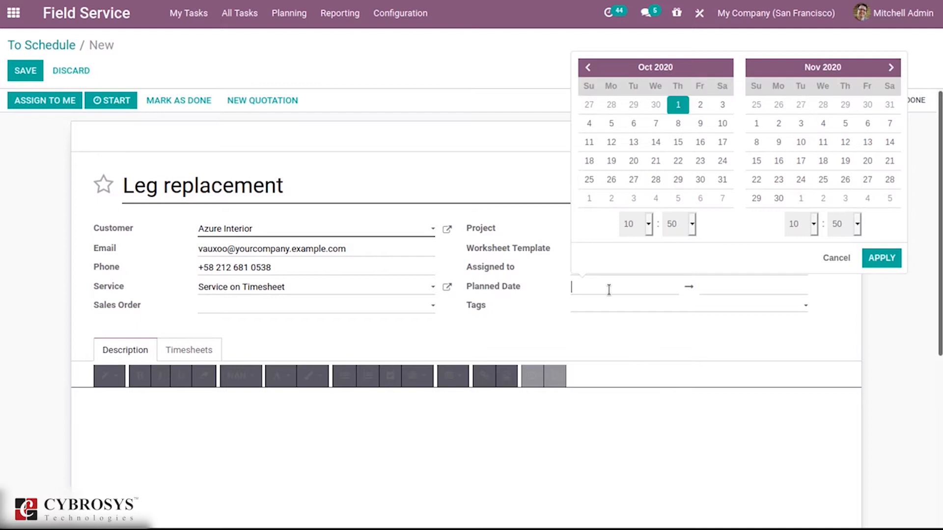
{"action": "left_click", "coordinate": [677, 108]}
{"action": "left_click", "coordinate": [701, 109]}
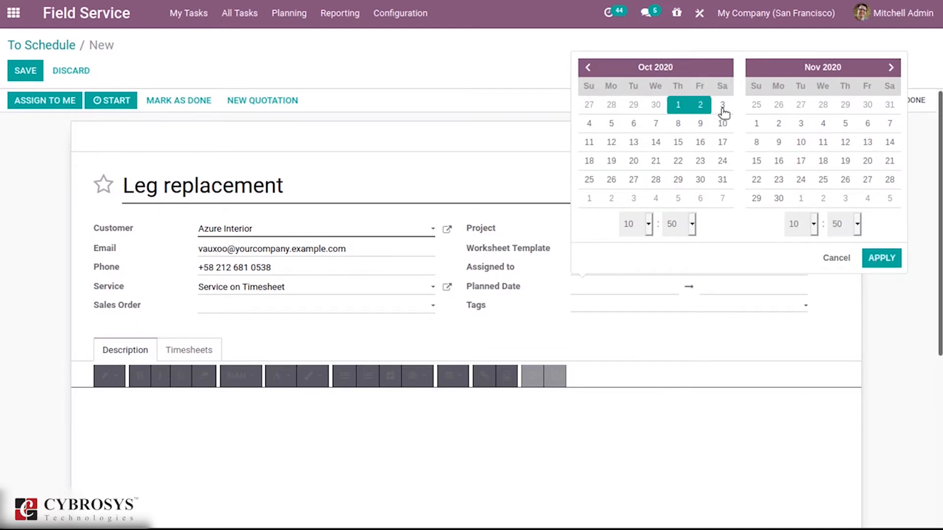
{"action": "left_click", "coordinate": [877, 259]}
{"action": "left_click", "coordinate": [590, 307]}
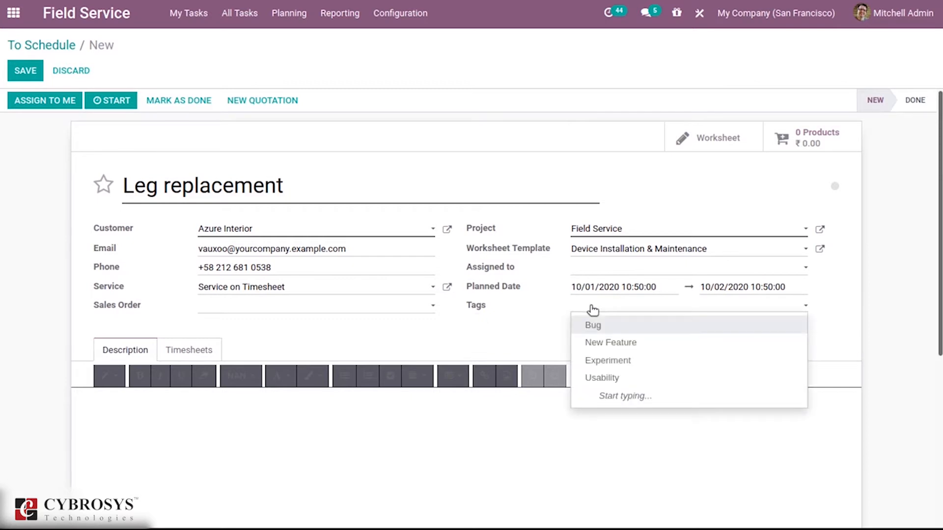
{"action": "left_click", "coordinate": [620, 328]}
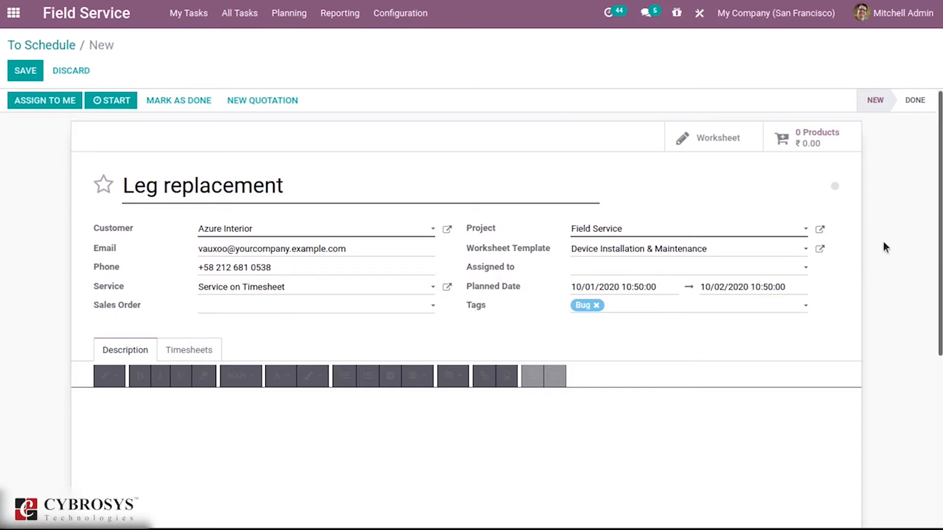
- Review the task's timesheet details, including planned hours and progress, and return to its description
{"action": "scroll", "coordinate": [940, 241], "scroll_direction": "down", "scroll_amount": 2}
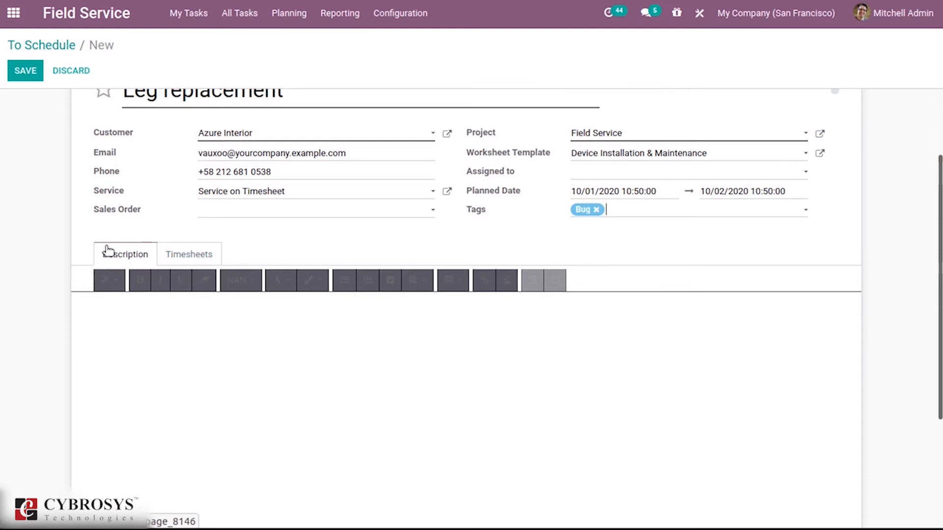
{"action": "left_click", "coordinate": [193, 257]}
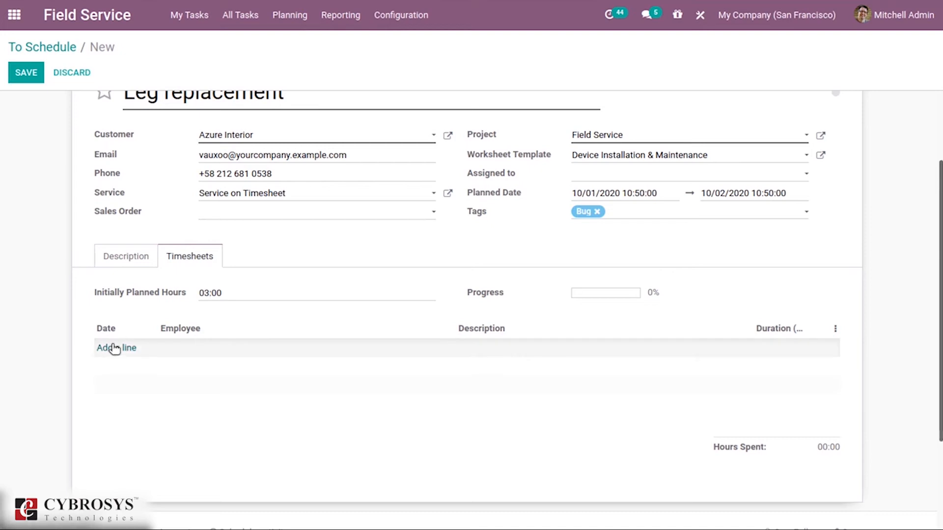
{"action": "mouse_move", "coordinate": [941, 307]}
{"action": "left_mouse_down"}
{"action": "mouse_move", "coordinate": [941, 277]}
{"action": "mouse_move", "coordinate": [941, 311]}
{"action": "left_mouse_up"}
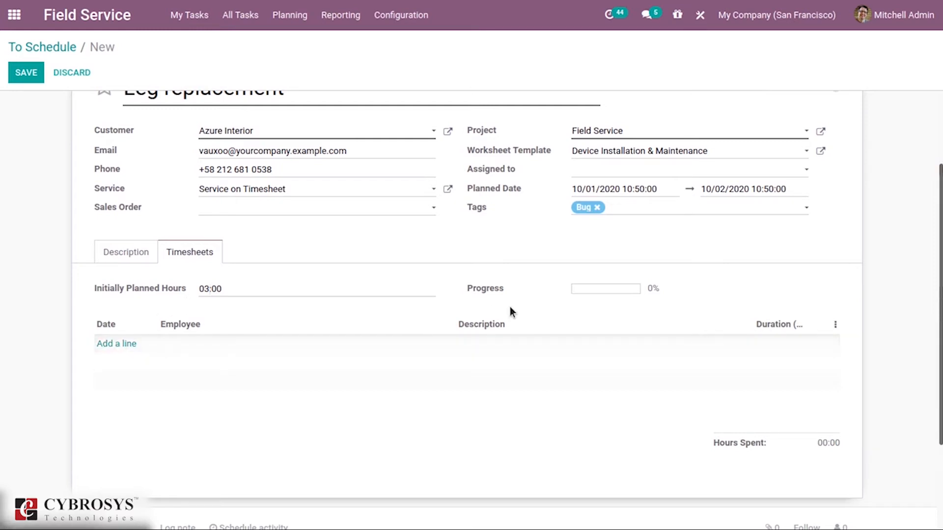
{"action": "left_click_drag", "start_coordinate": [940, 259], "coordinate": [941, 186]}
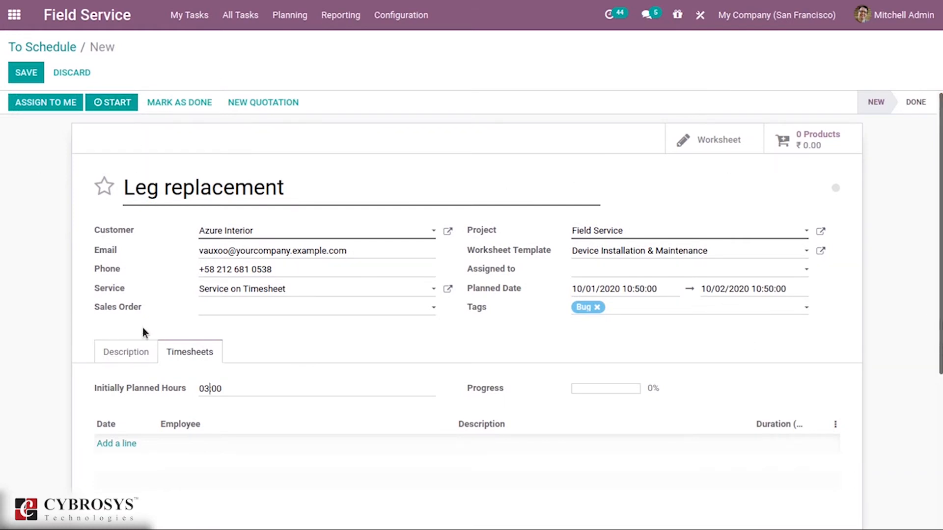
{"action": "left_click", "coordinate": [118, 349]}
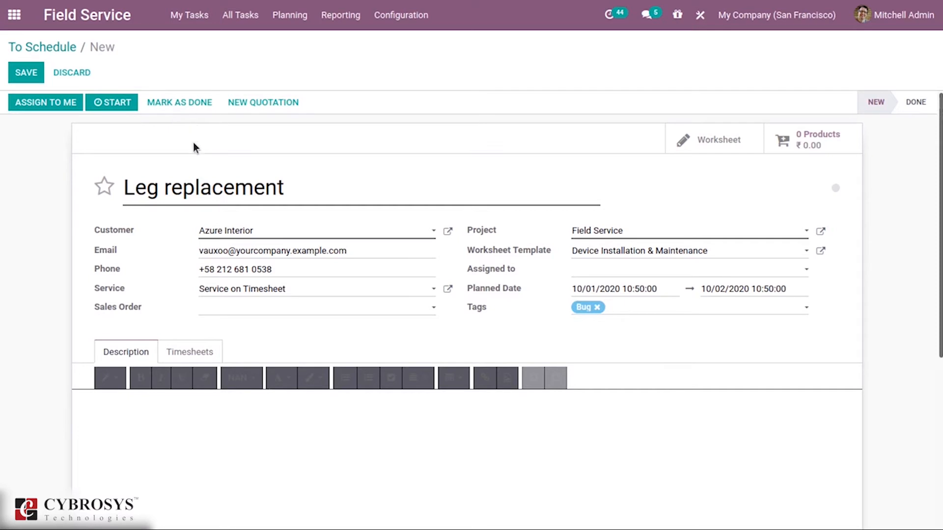
- Save the Leg replacement task and assign it to the current account
{"action": "left_click", "coordinate": [18, 74]}
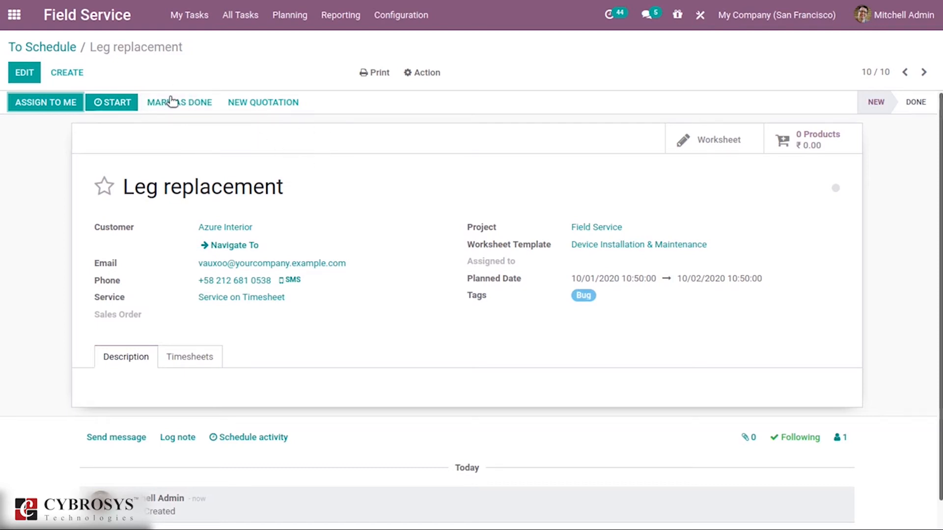
{"action": "left_click", "coordinate": [57, 105]}
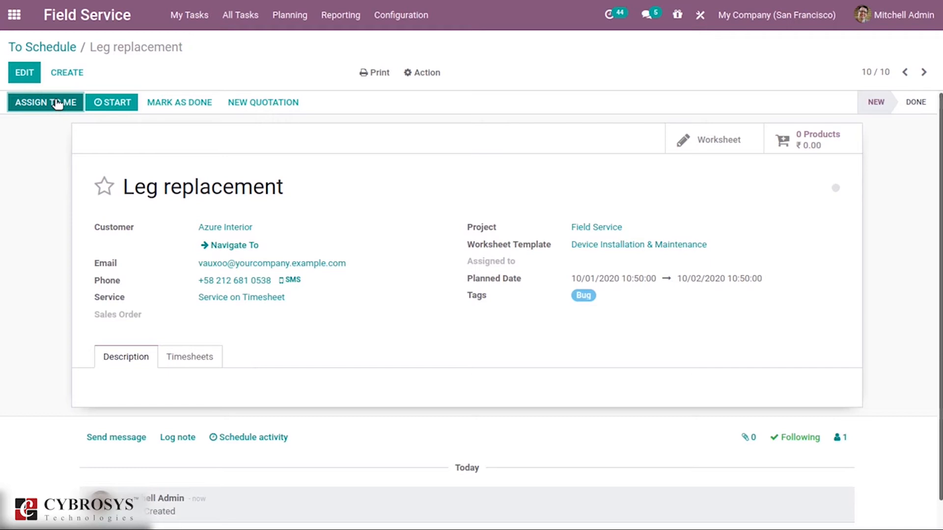
{"action": "left_click", "coordinate": [56, 102]}
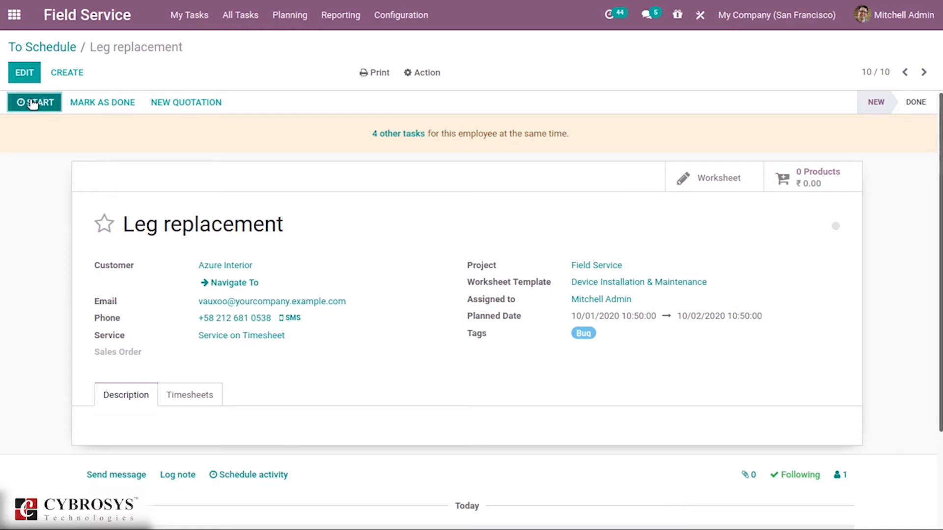
- Start the work timer on the Leg replacement task and pause it
{"action": "left_click", "coordinate": [32, 104]}
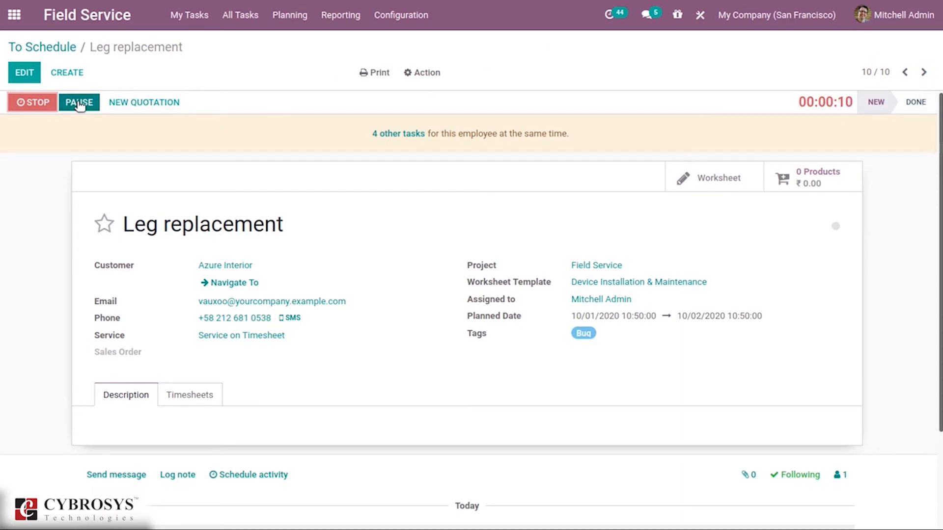
{"action": "left_click", "coordinate": [78, 104]}
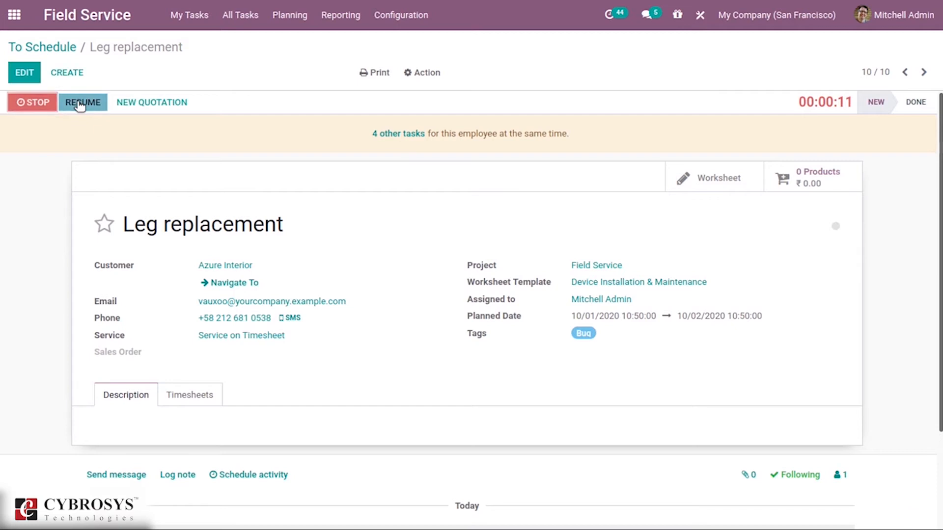
- Resume and stop the Leg replacement work timer, save the time spent with the proposed duration, and check the task's timesheets
{"action": "left_click", "coordinate": [77, 105]}
{"action": "left_click", "coordinate": [31, 104]}
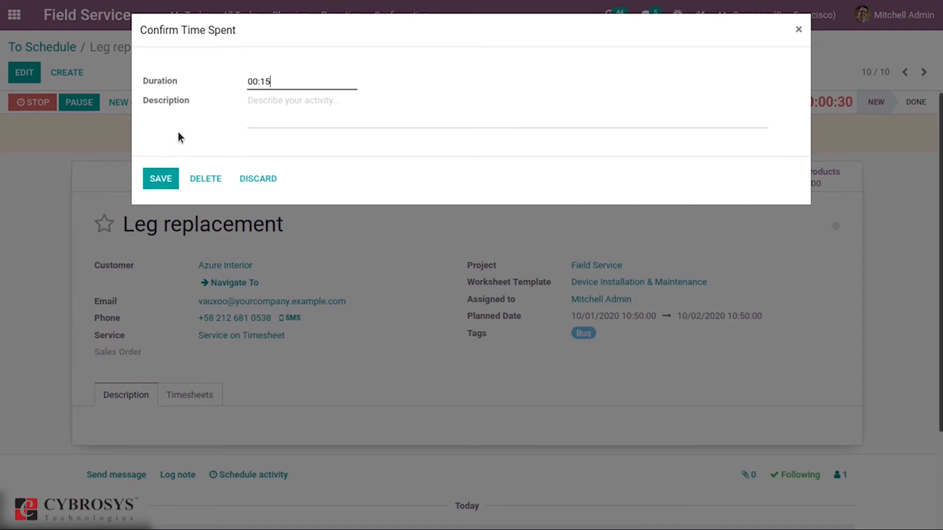
{"action": "left_click", "coordinate": [164, 178]}
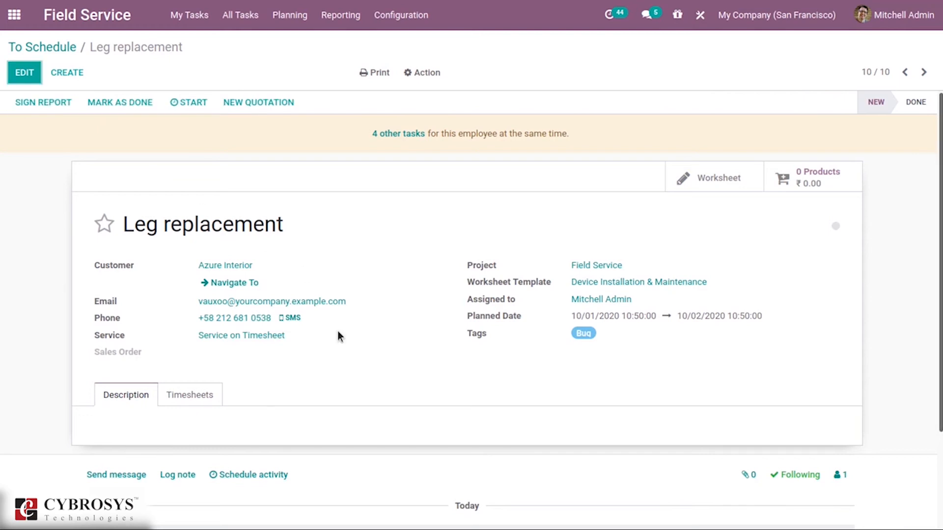
{"action": "scroll", "coordinate": [471, 294], "scroll_direction": "down", "scroll_amount": 1}
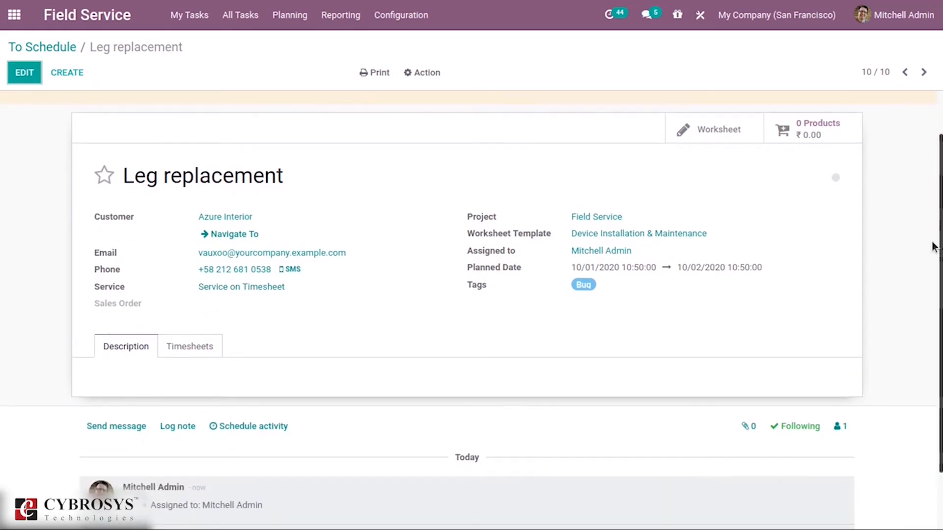
{"action": "left_click", "coordinate": [193, 345]}
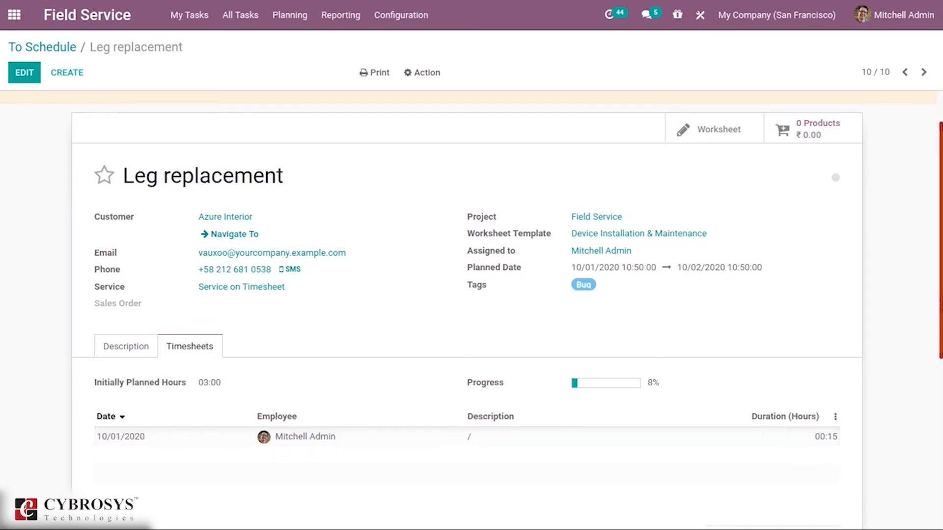
{"action": "scroll", "coordinate": [445, 434], "scroll_direction": "up", "scroll_amount": 1}
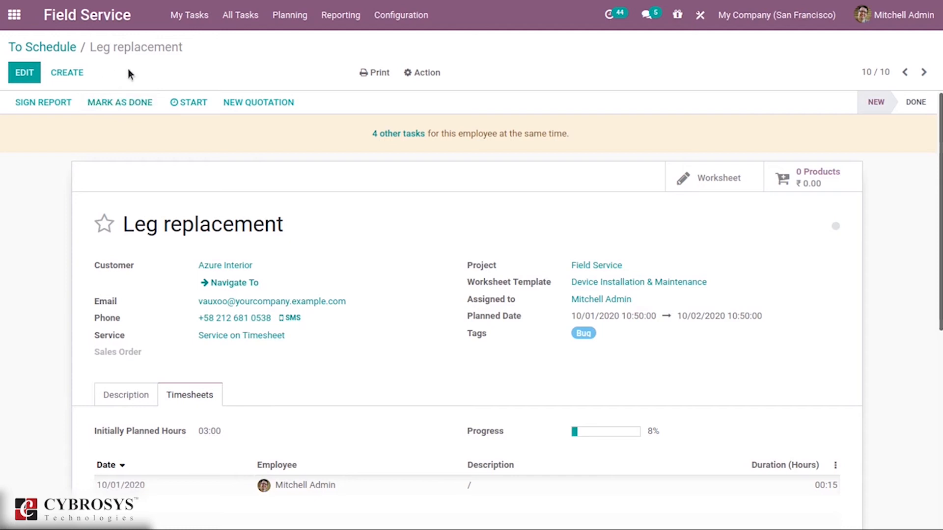
- Run the work timer again, log its time with the description "final part", and check the entry in the task's timesheets
{"action": "left_click", "coordinate": [195, 102]}
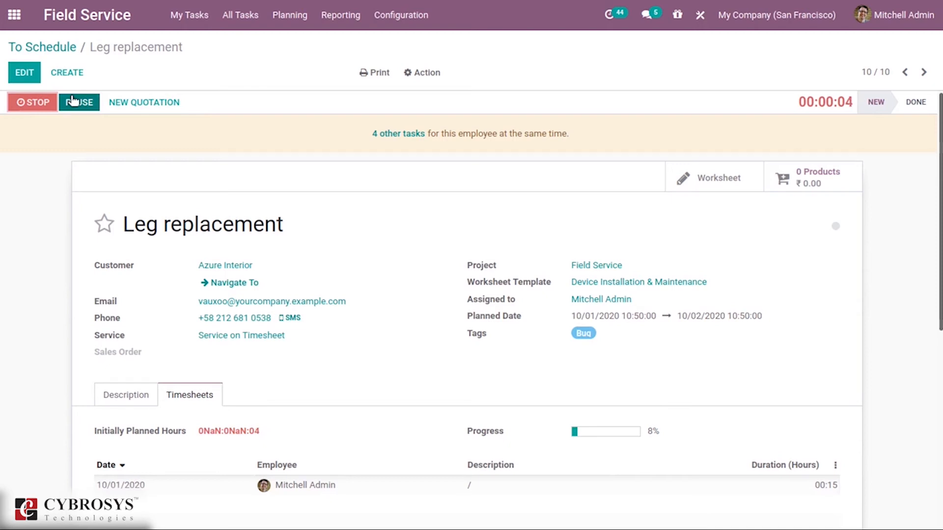
{"action": "left_click", "coordinate": [31, 103]}
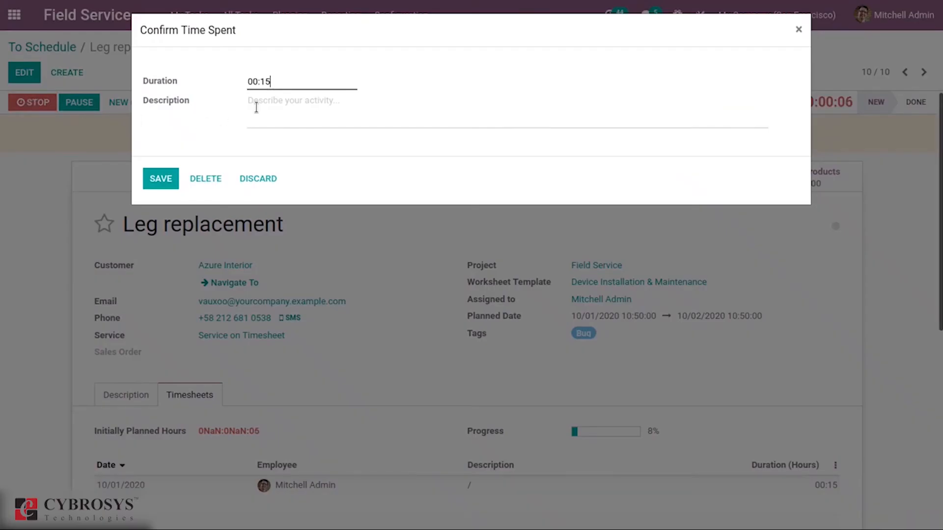
{"action": "type", "text": "2n"}
{"action": "key", "text": "BackSpace"}
{"action": "key", "text": "BackSpace"}
{"action": "key", "text": "BackSpace"}
{"action": "key", "text": "BackSpace"}
{"action": "type", "text": "final part"}
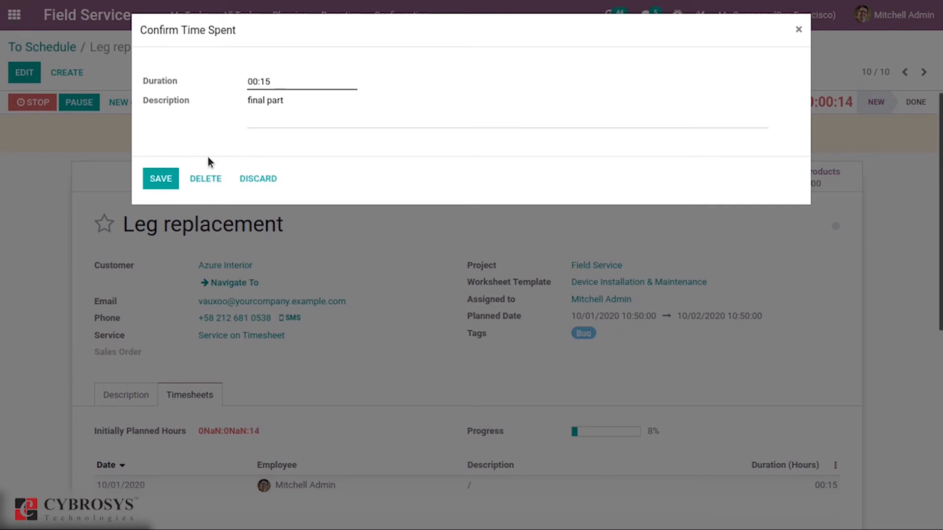
{"action": "left_click", "coordinate": [158, 181]}
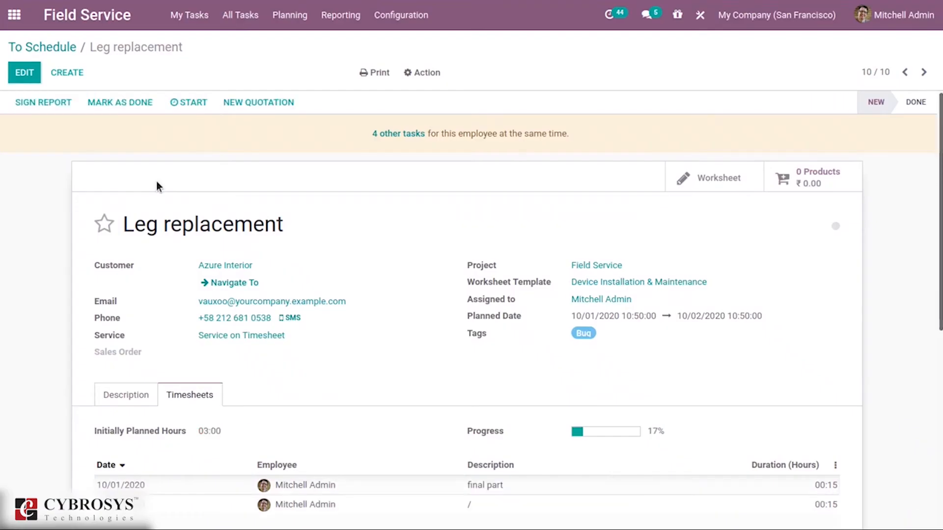
{"action": "scroll", "coordinate": [719, 239], "scroll_direction": "down", "scroll_amount": 3}
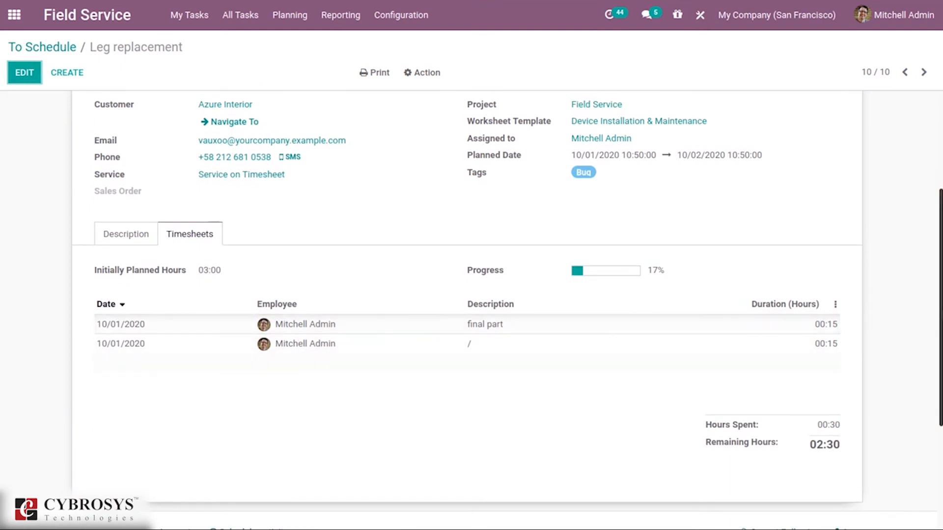
{"action": "scroll", "coordinate": [931, 306], "scroll_direction": "up", "scroll_amount": 3}
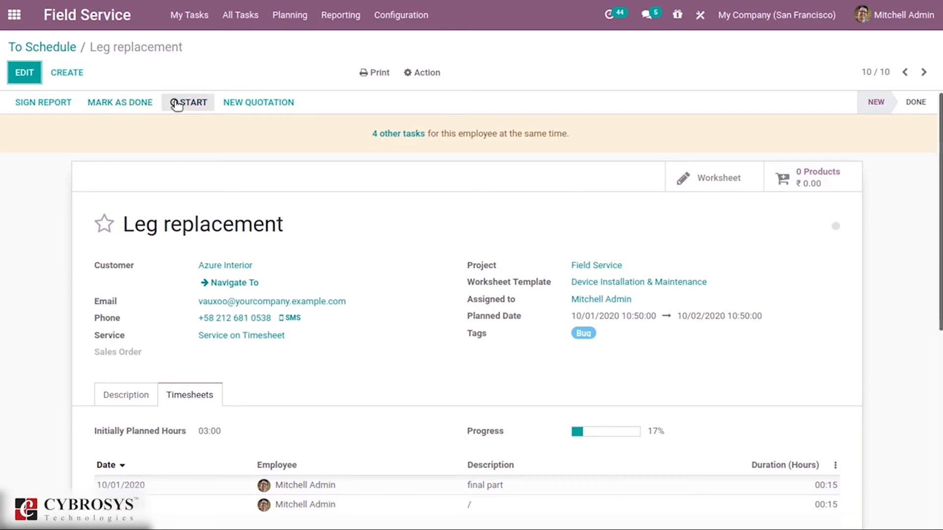
- Mark the Leg replacement task as done and check the To Schedule and To Invoice task lists, ending on To Invoice
{"action": "left_click", "coordinate": [111, 103]}
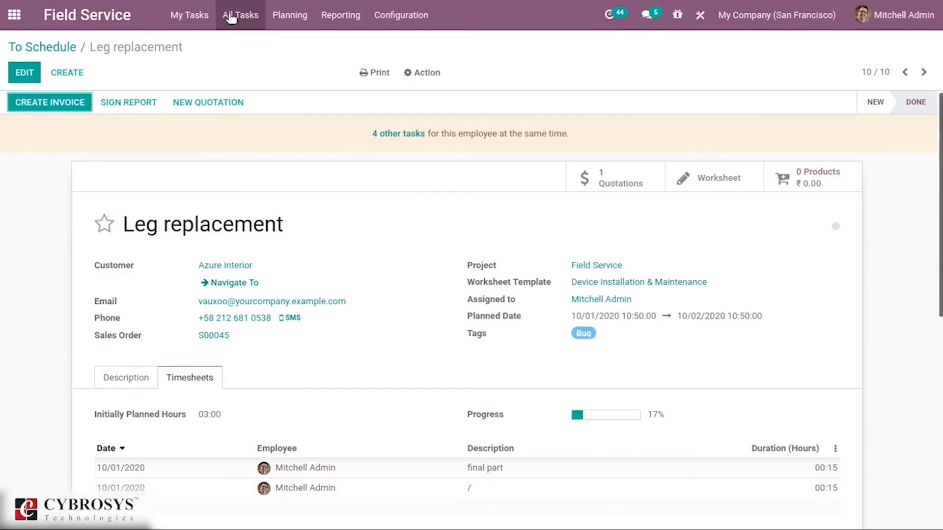
{"action": "left_click", "coordinate": [231, 17]}
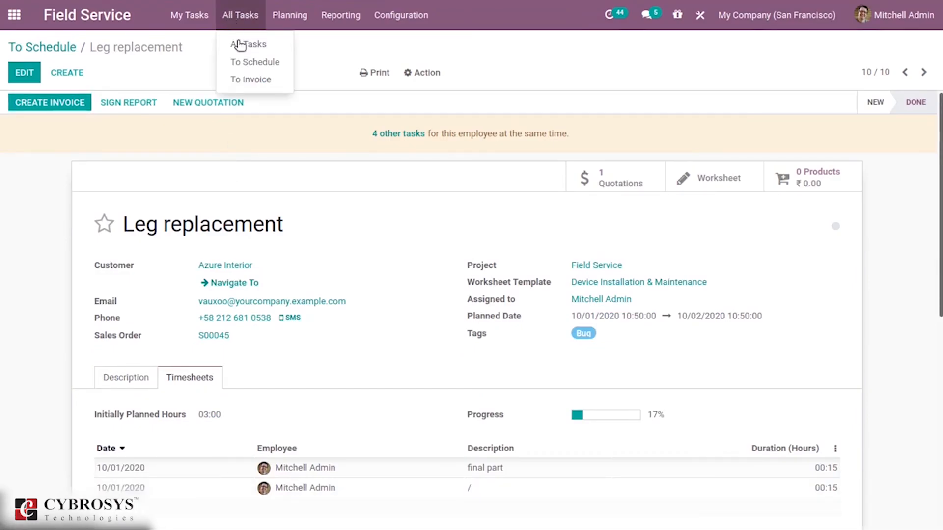
{"action": "left_click", "coordinate": [249, 79]}
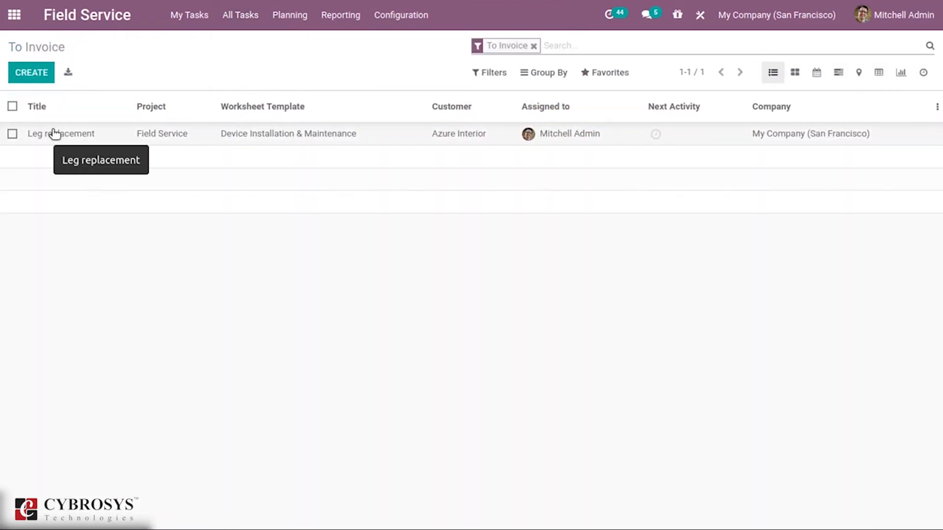
{"action": "left_click", "coordinate": [244, 16]}
{"action": "left_click", "coordinate": [251, 64]}
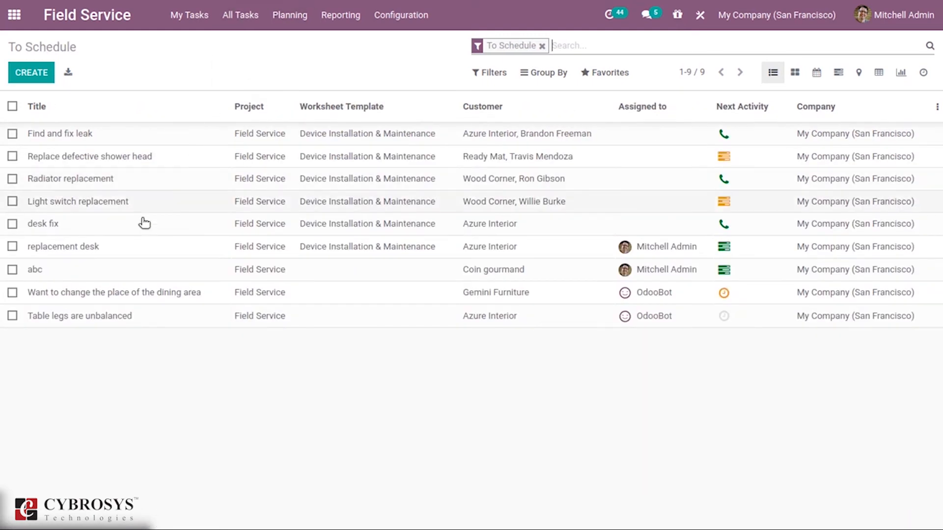
{"action": "left_click", "coordinate": [246, 15]}
{"action": "left_click", "coordinate": [265, 80]}
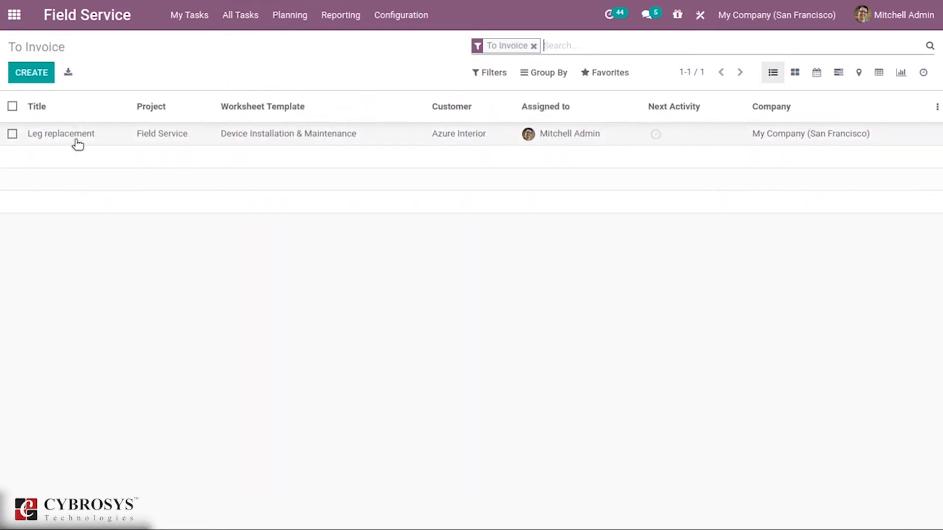
- Create and view a regular invoice for the Leg replacement task with the timesheets period 10/01/2020 to 10/01/2020
{"action": "left_click", "coordinate": [54, 133]}
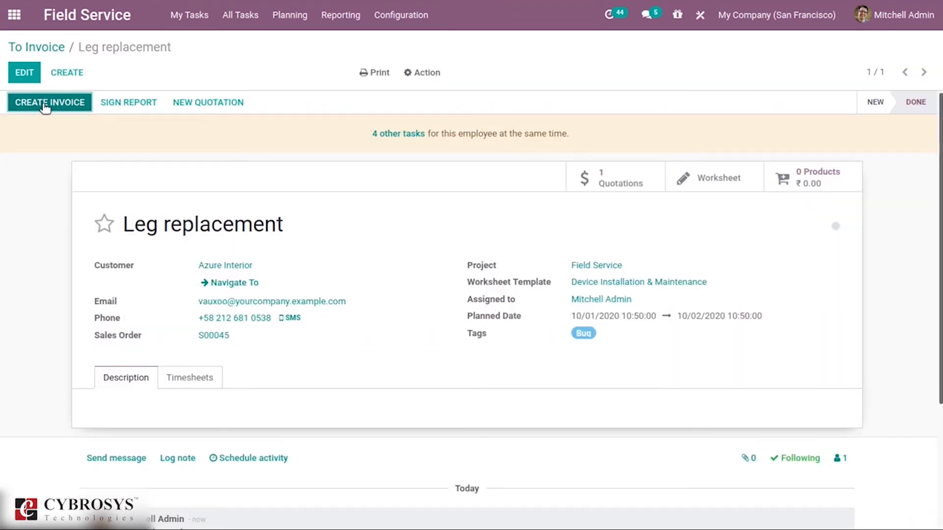
{"action": "left_click", "coordinate": [43, 104]}
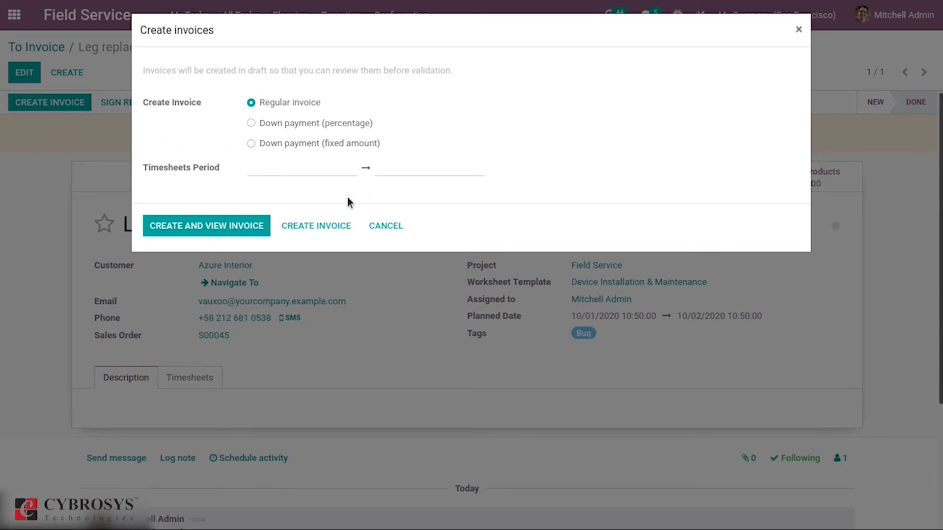
{"action": "left_click", "coordinate": [270, 167]}
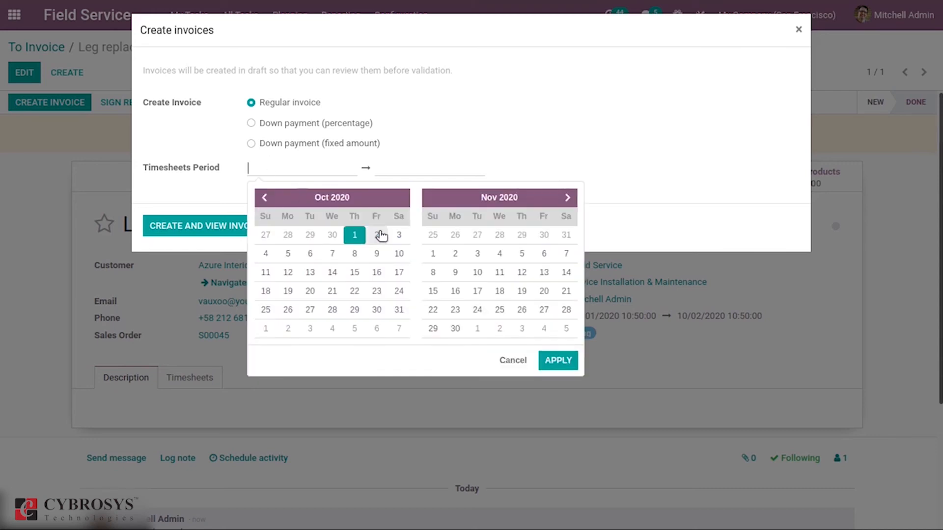
{"action": "left_click", "coordinate": [365, 238]}
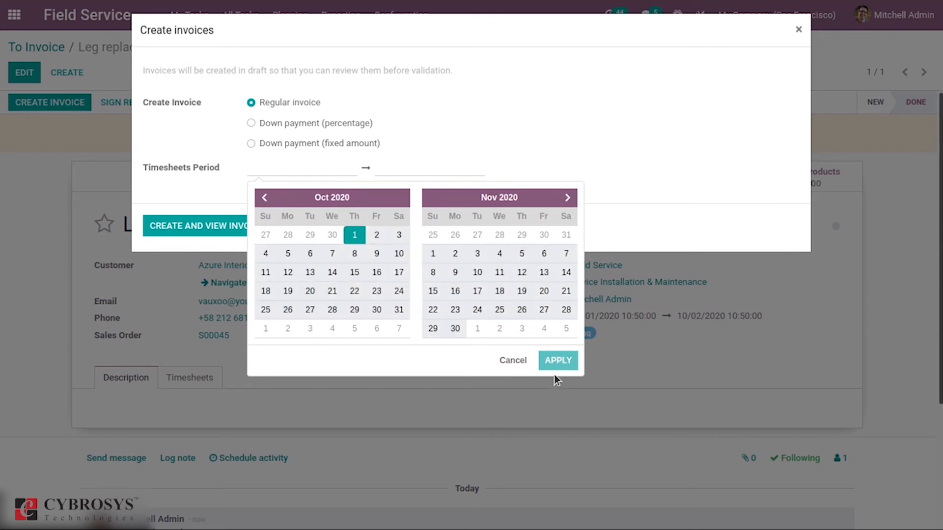
{"action": "left_click", "coordinate": [355, 235]}
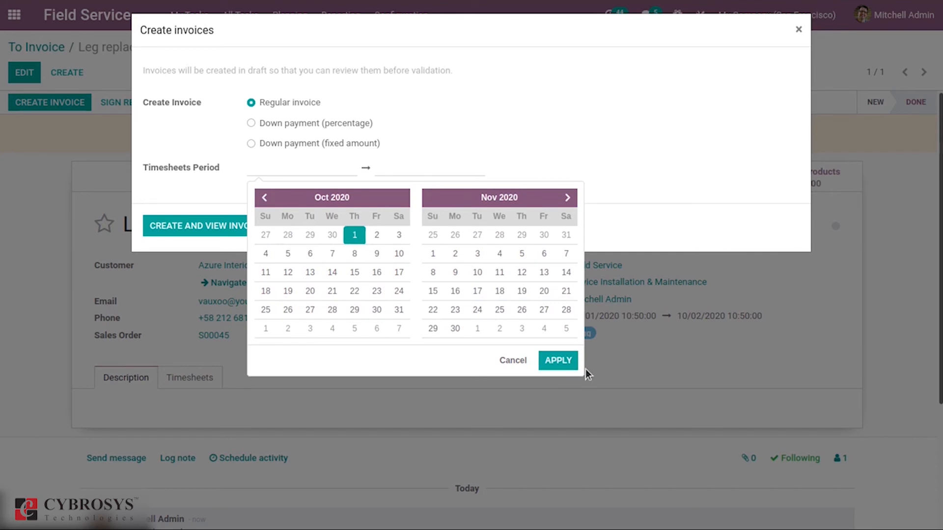
{"action": "left_click", "coordinate": [560, 361]}
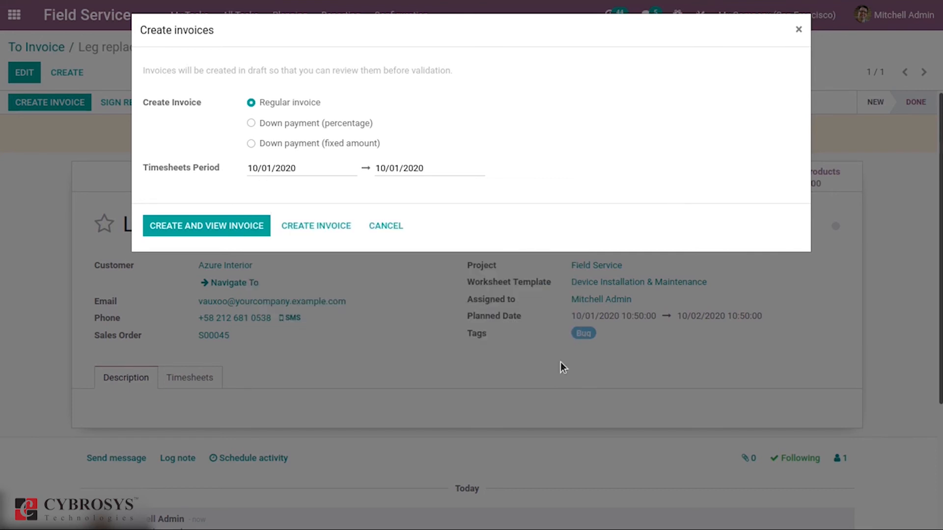
{"action": "left_click", "coordinate": [243, 225]}
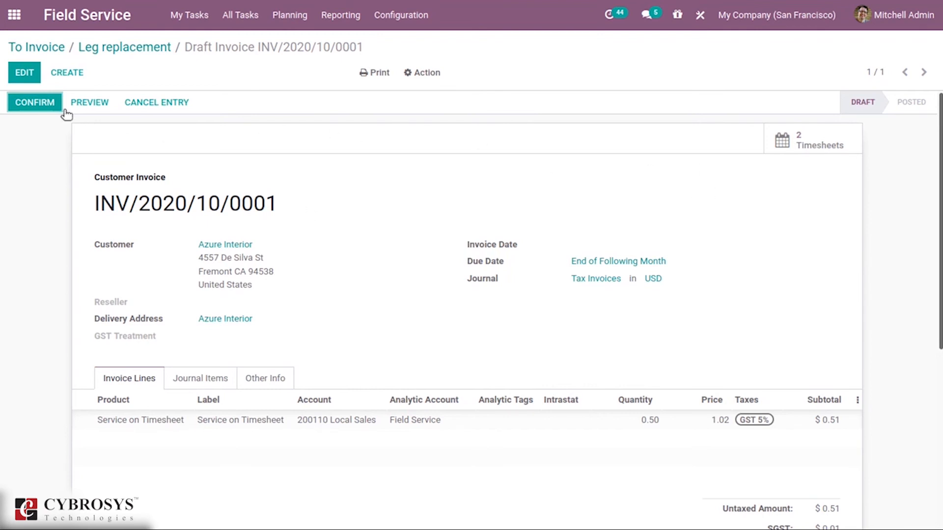
- Set the draft invoice's GST Treatment to Consumer and confirm the invoice
{"action": "left_click", "coordinate": [35, 103]}
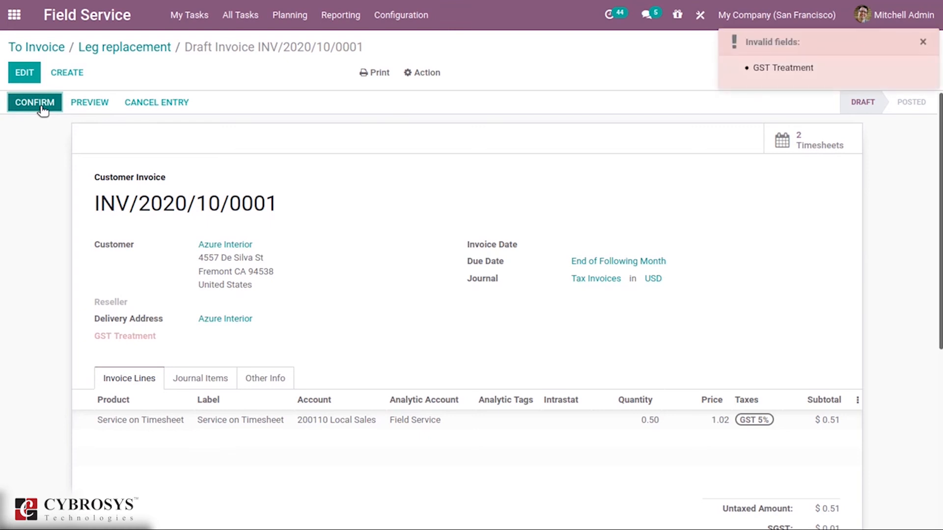
{"action": "left_click", "coordinate": [24, 72]}
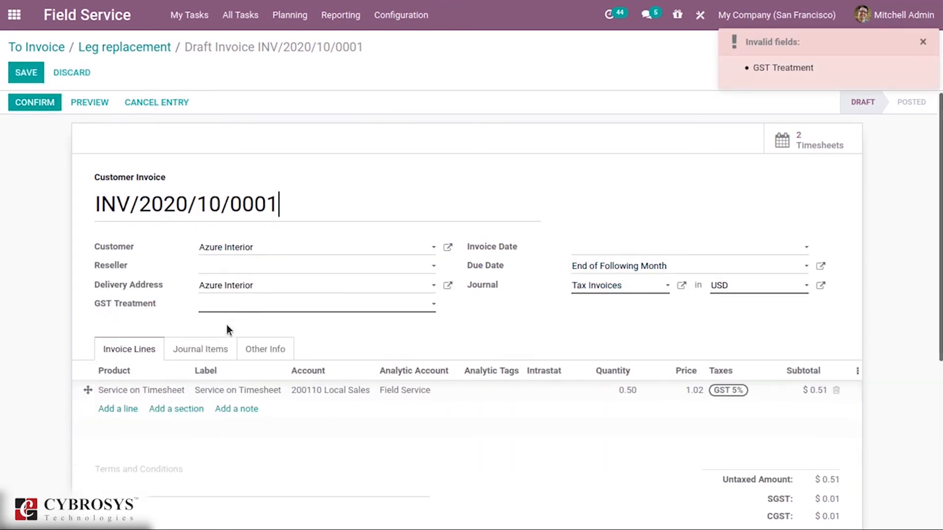
{"action": "left_click", "coordinate": [230, 311]}
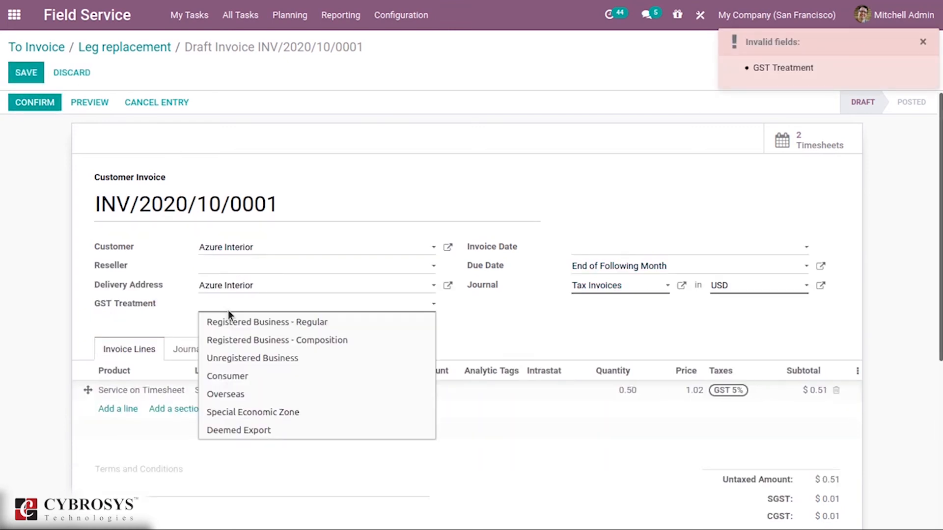
{"action": "left_click", "coordinate": [260, 374]}
{"action": "left_click", "coordinate": [34, 103]}
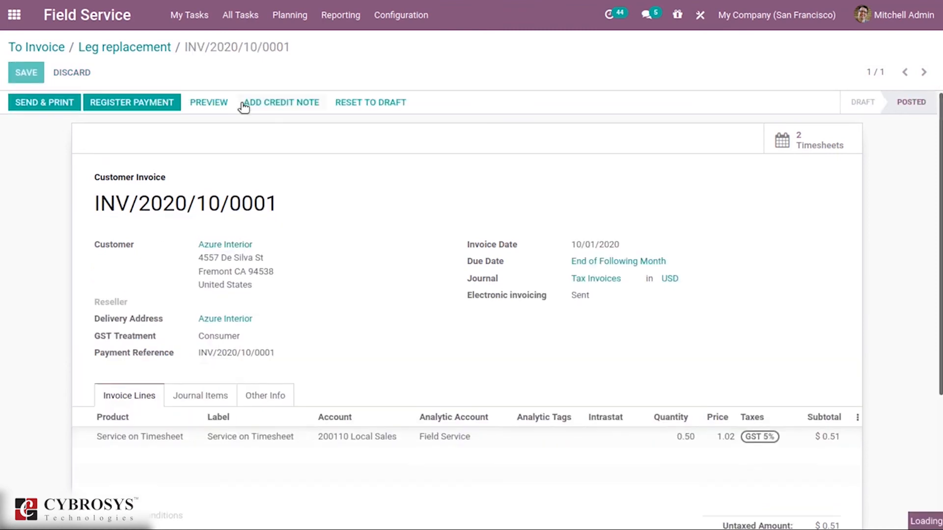
- Review the Leg replacement task's sales order and its Service on Timesheet line, and return to the To Invoice list
{"action": "left_click", "coordinate": [137, 46]}
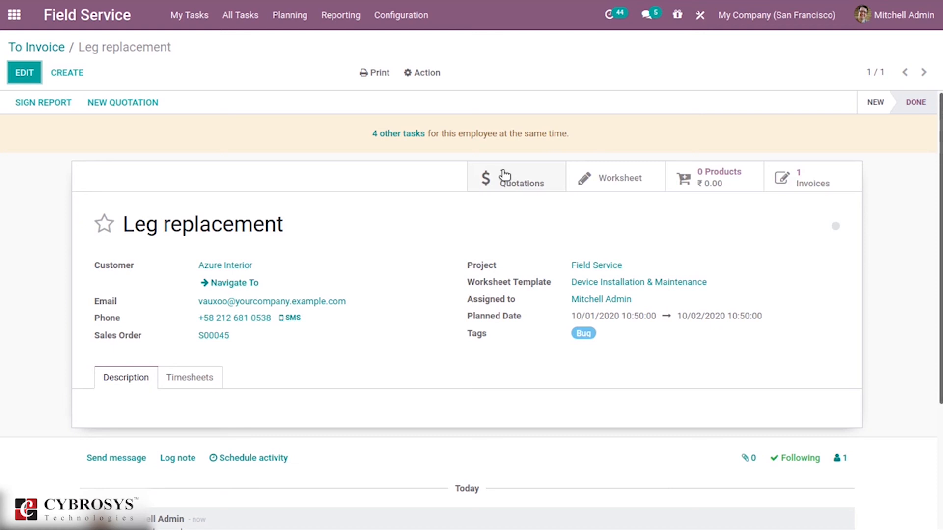
{"action": "left_click", "coordinate": [503, 179]}
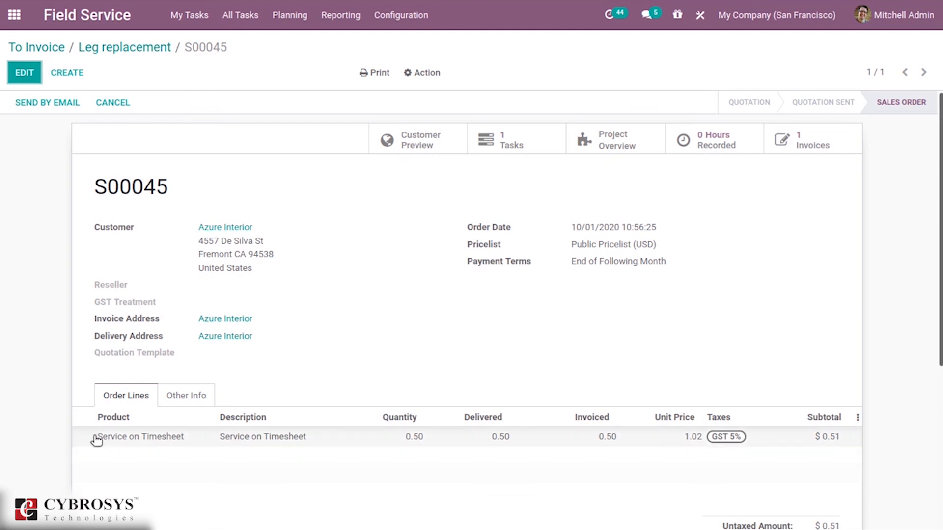
{"action": "left_click_drag", "start_coordinate": [93, 439], "coordinate": [186, 436]}
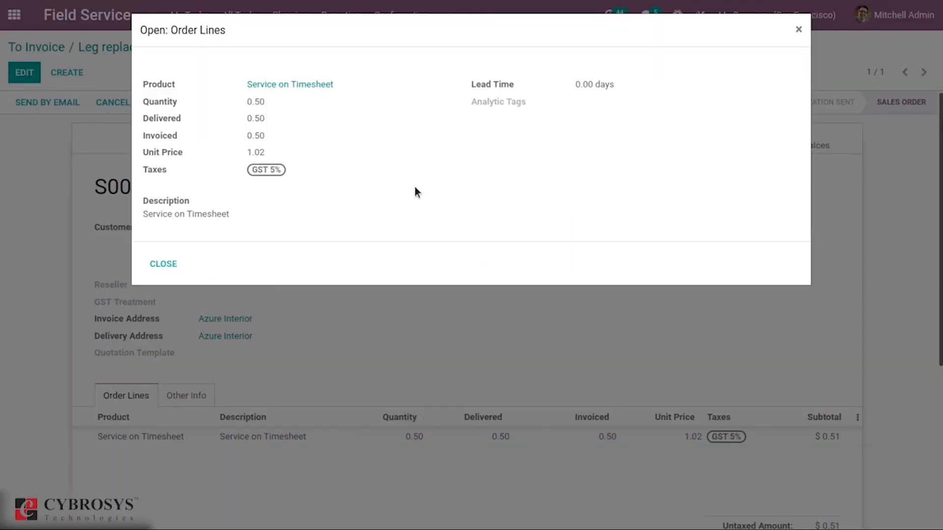
{"action": "left_click", "coordinate": [802, 28]}
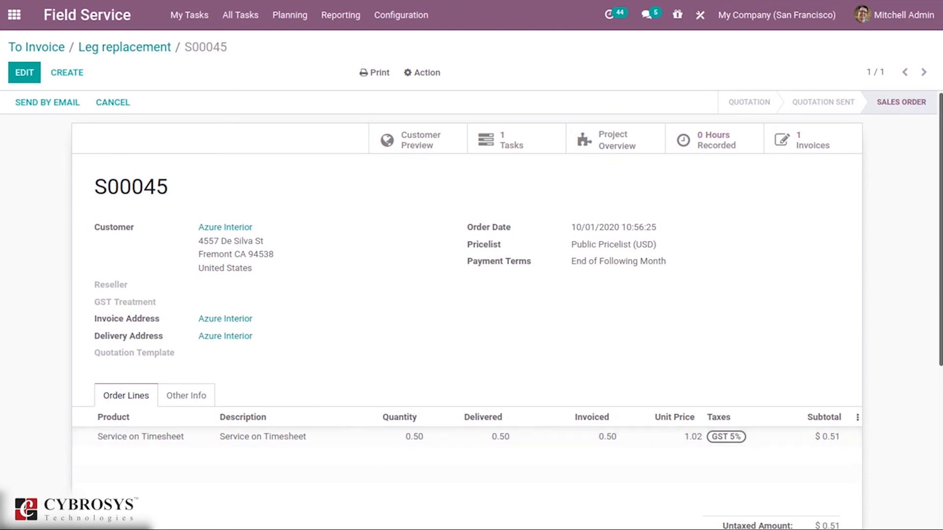
{"action": "left_click", "coordinate": [136, 47]}
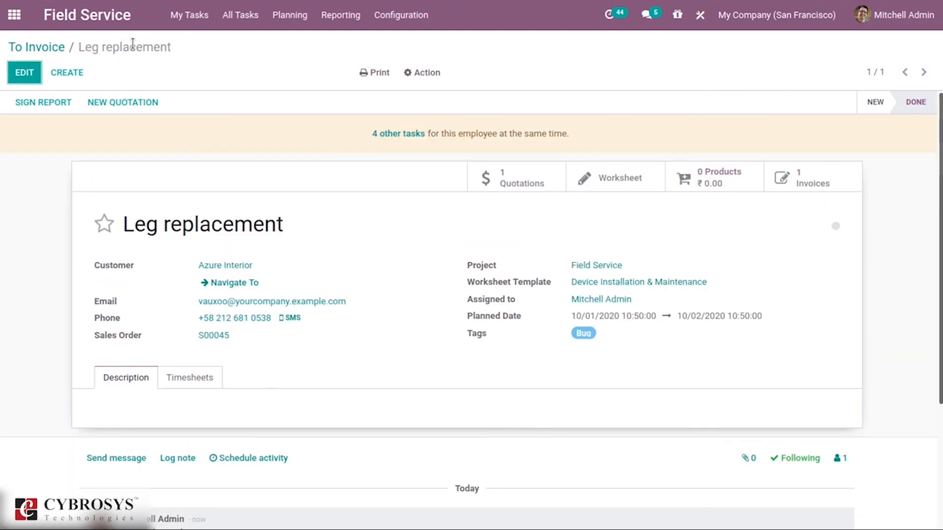
{"action": "left_click", "coordinate": [44, 48]}
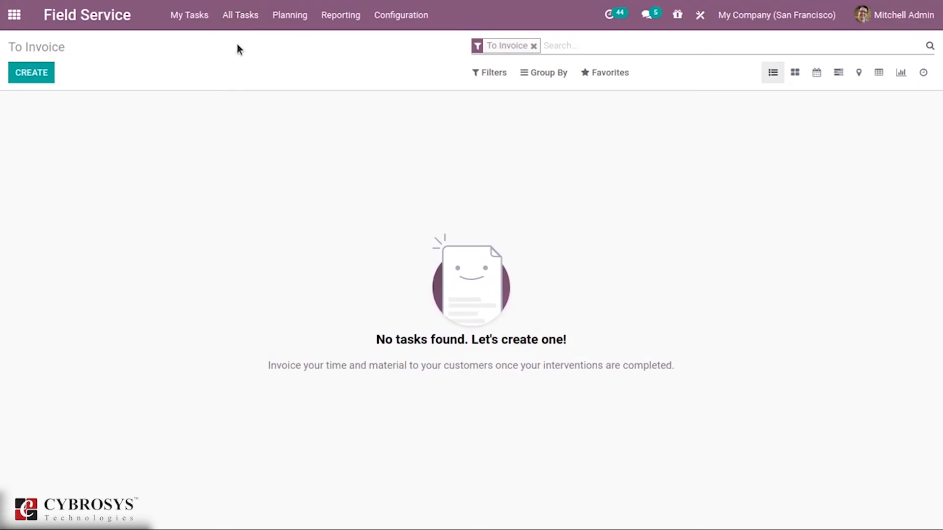
{"action": "left_click", "coordinate": [242, 19]}
{"action": "mouse_move", "coordinate": [289, 19]}
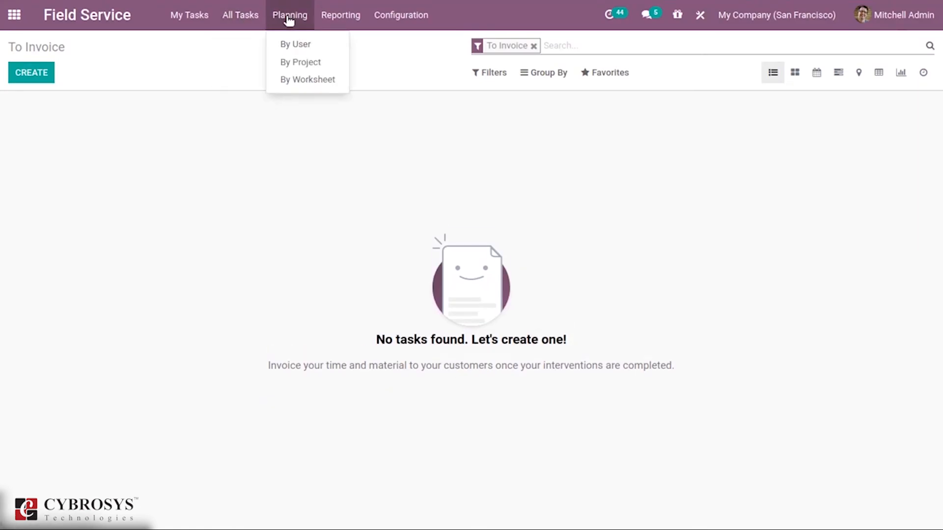
{"action": "mouse_move", "coordinate": [328, 20]}
{"action": "mouse_move", "coordinate": [379, 20]}
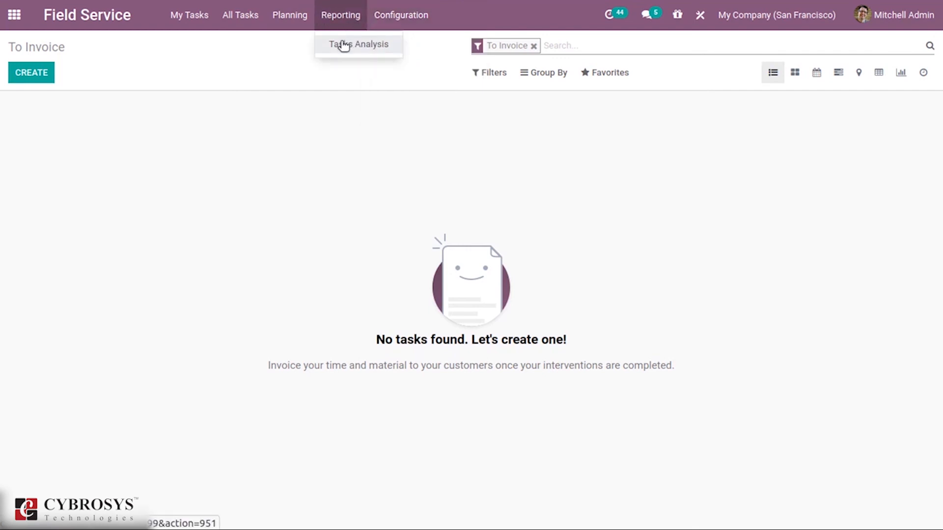
- Open the Tasks Analysis report and look at its available deadline filter periods
{"action": "left_click", "coordinate": [343, 45]}
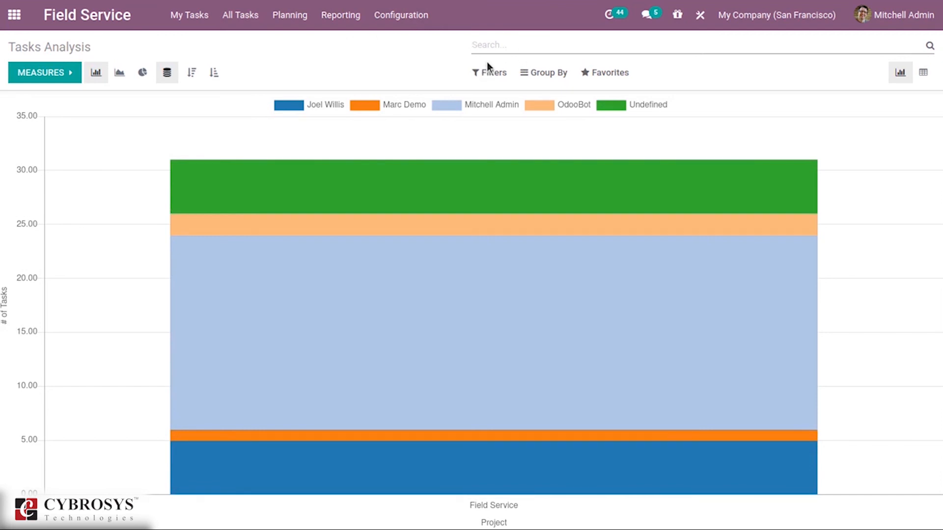
{"action": "left_click", "coordinate": [496, 77]}
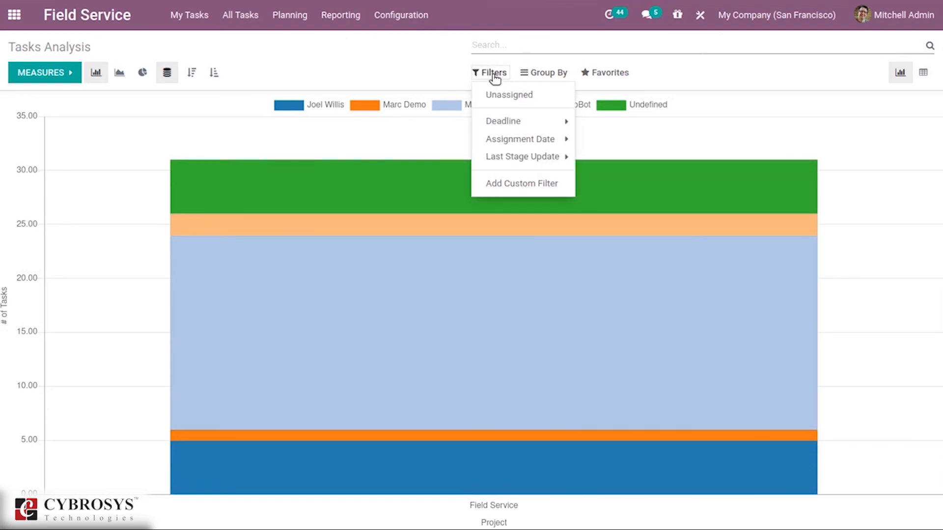
{"action": "left_click", "coordinate": [563, 124]}
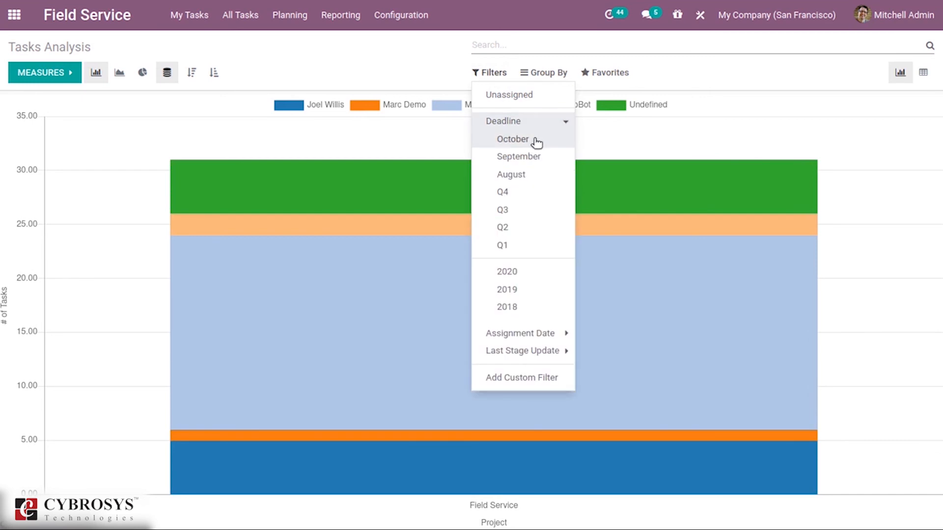
{"action": "left_click", "coordinate": [320, 55]}
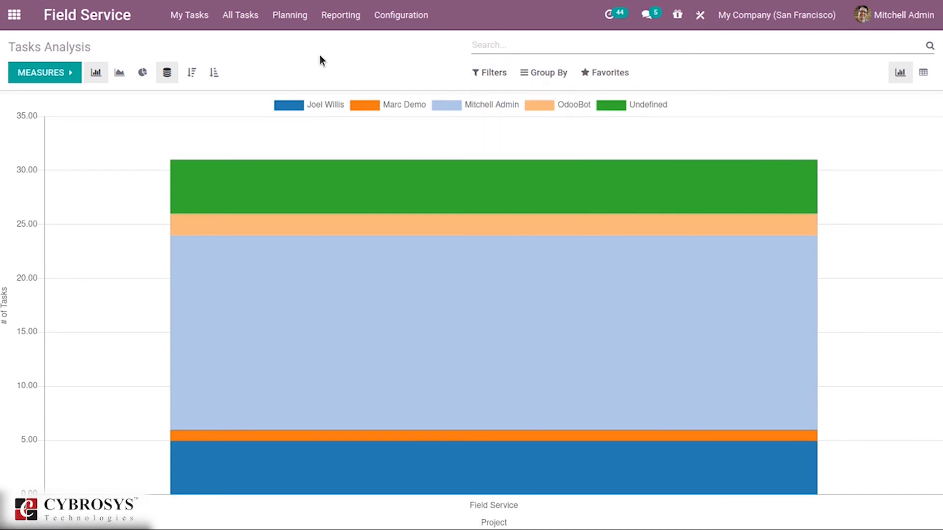
- Filter the tasks analysis by deadline in Q4 2020, replace that with September and October 2020, and clear the deadline filter
{"action": "left_click", "coordinate": [501, 73]}
{"action": "left_click", "coordinate": [529, 122]}
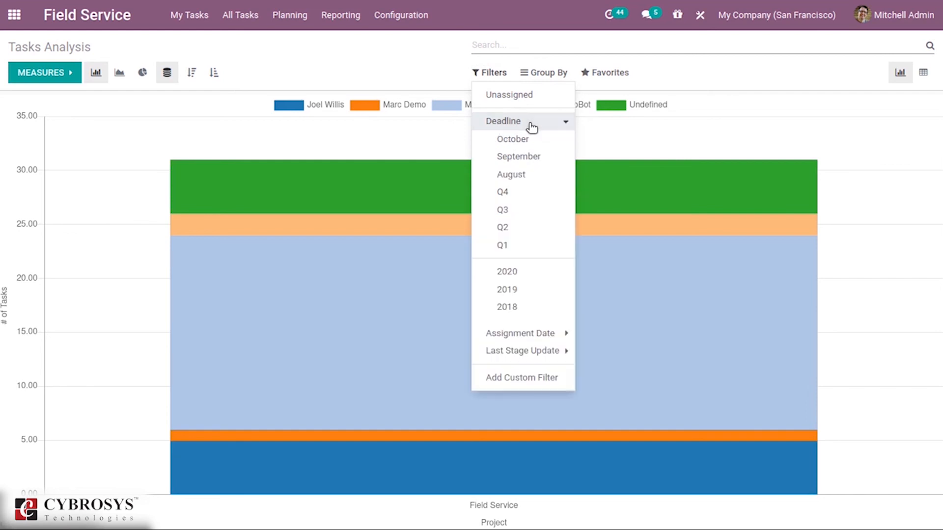
{"action": "left_click", "coordinate": [530, 192]}
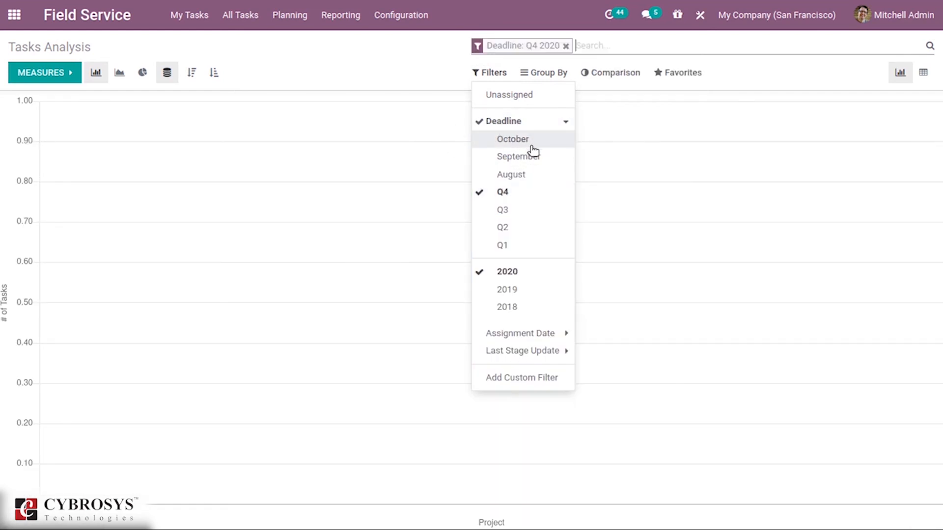
{"action": "left_click", "coordinate": [526, 192]}
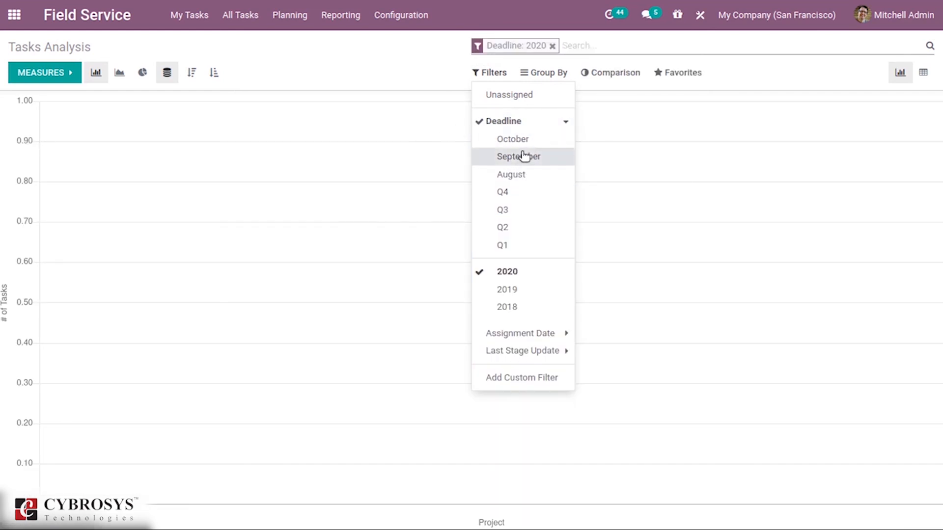
{"action": "left_click", "coordinate": [525, 157]}
{"action": "left_click", "coordinate": [512, 139]}
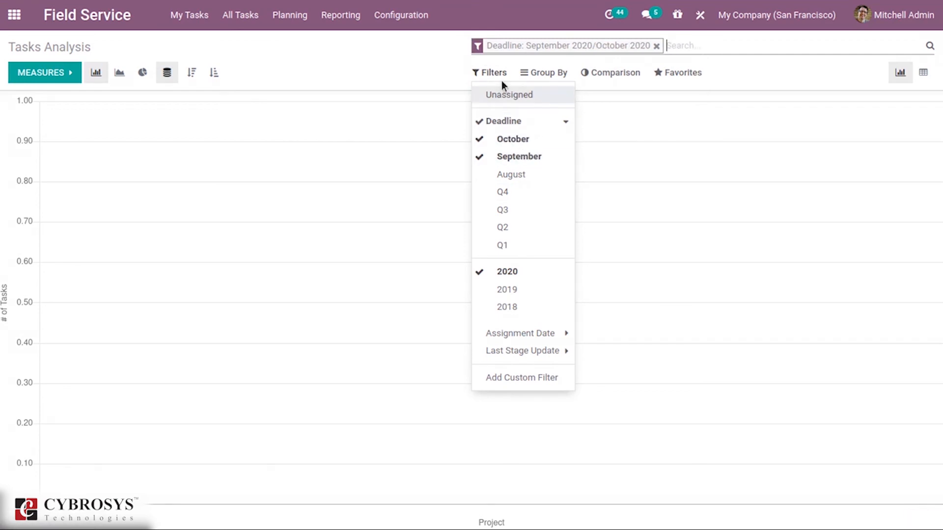
{"action": "left_click", "coordinate": [656, 46]}
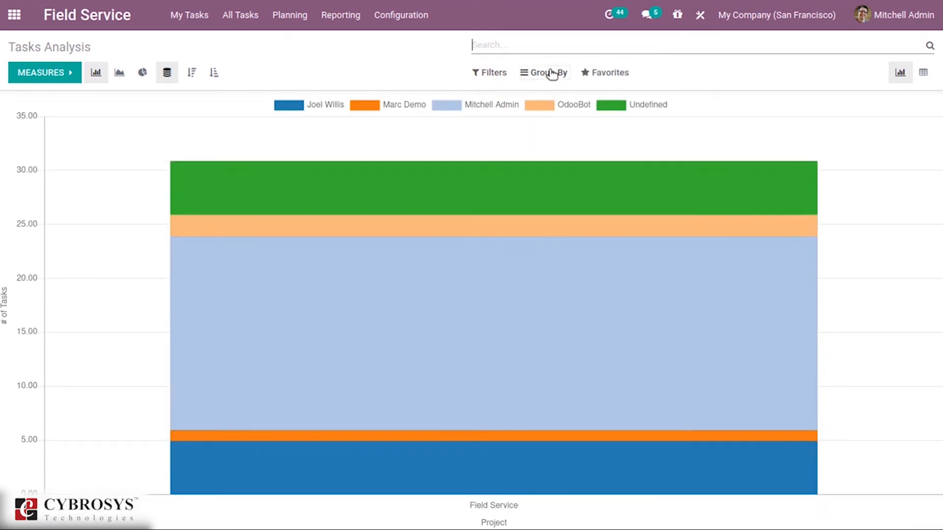
{"action": "left_click", "coordinate": [491, 73]}
{"action": "left_click", "coordinate": [543, 77]}
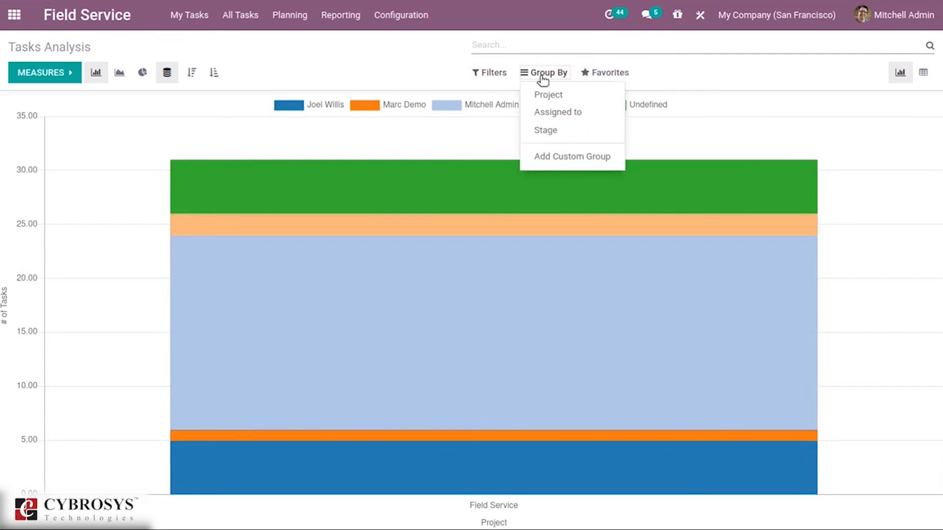
{"action": "left_click", "coordinate": [493, 72]}
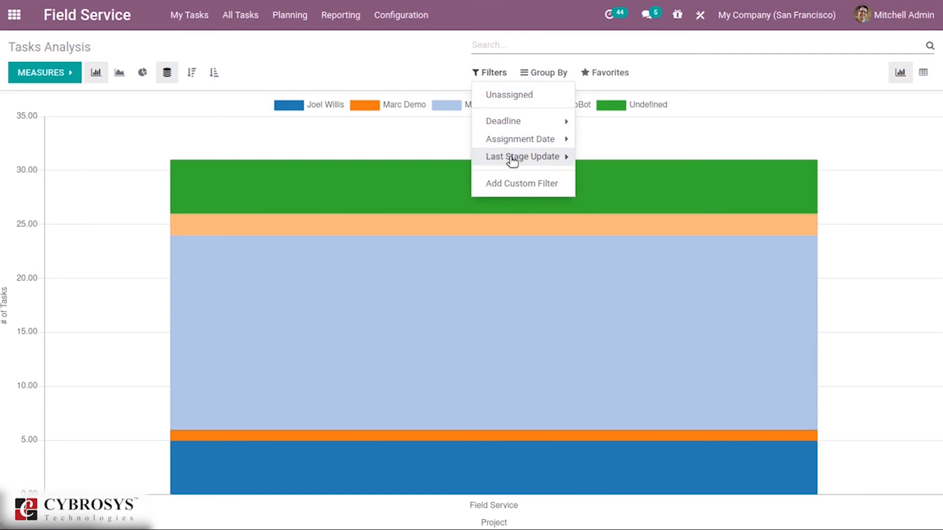
{"action": "left_click", "coordinate": [603, 143]}
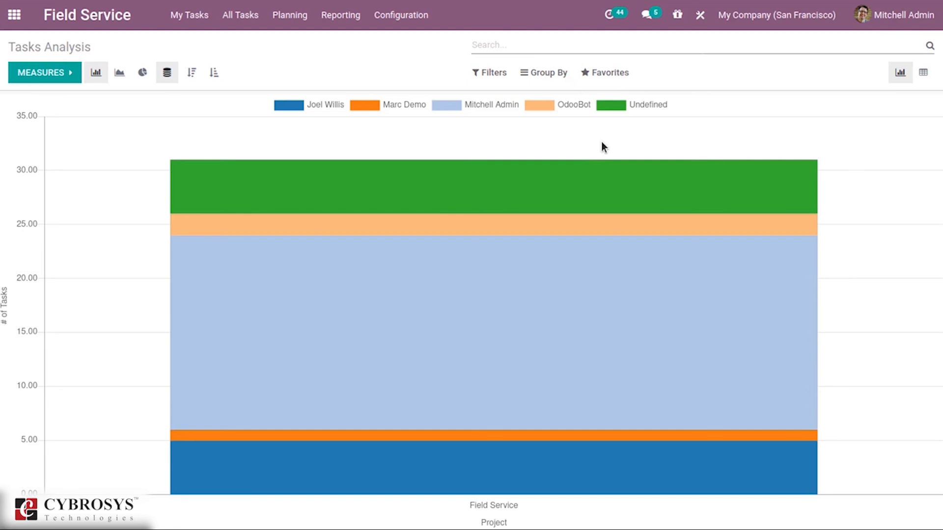